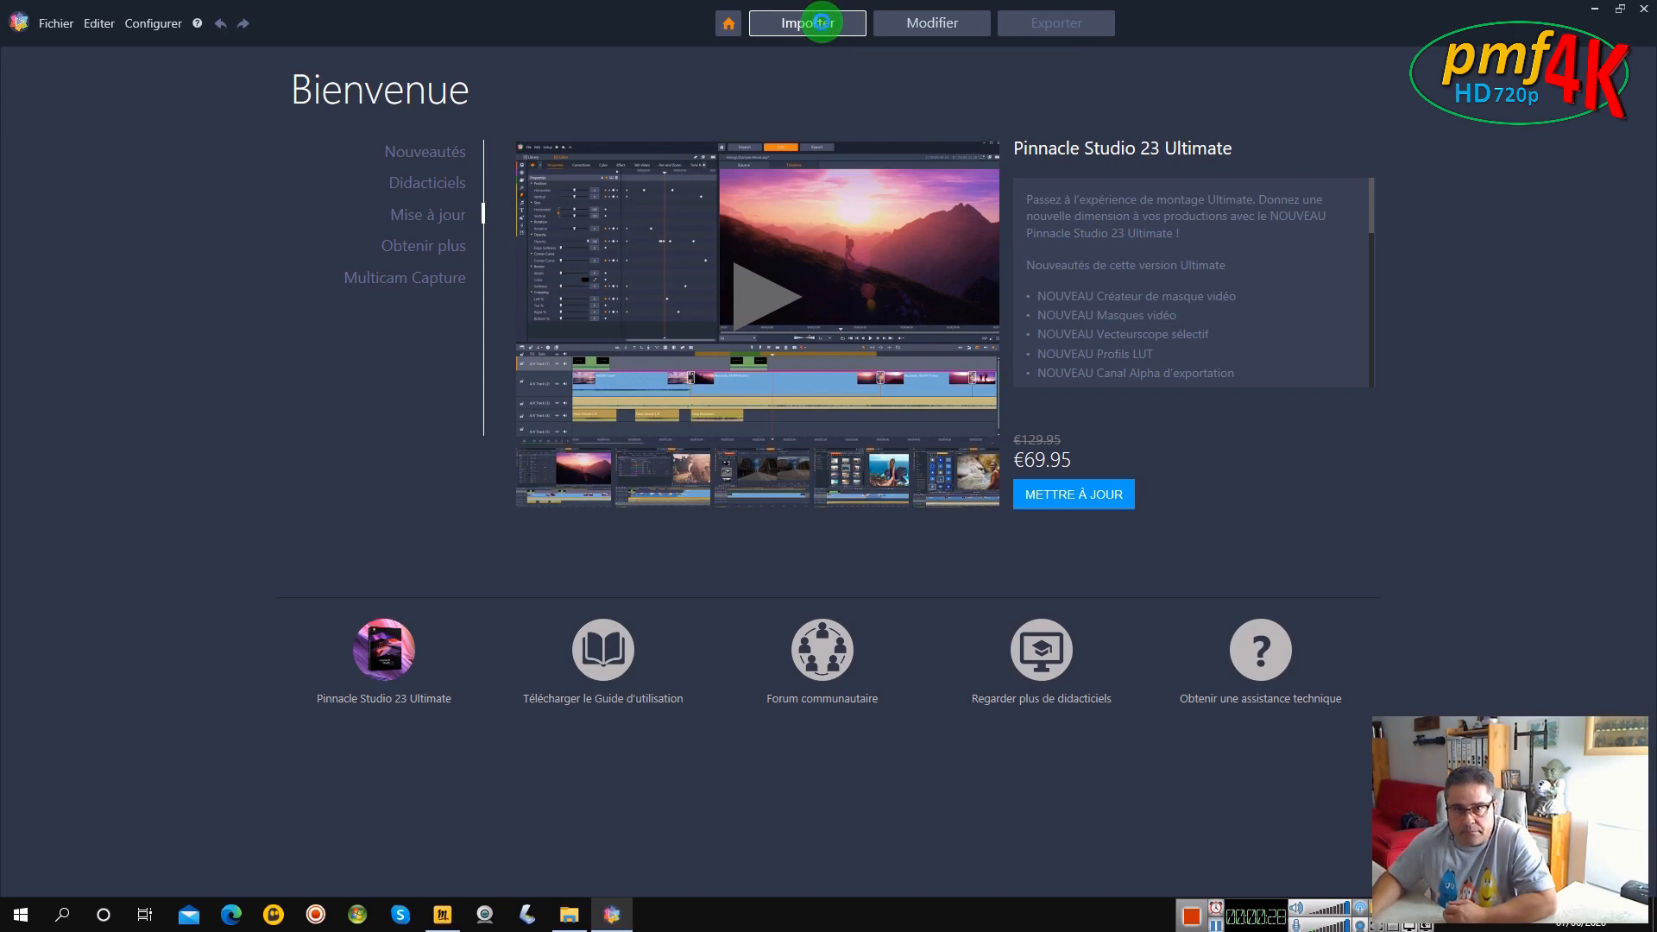
Step: Open MultiCam Capture Lite from Pinnacle Studio's import mode, dismiss the shortcut warning and move its windows clear of the playing video
click(824, 23)
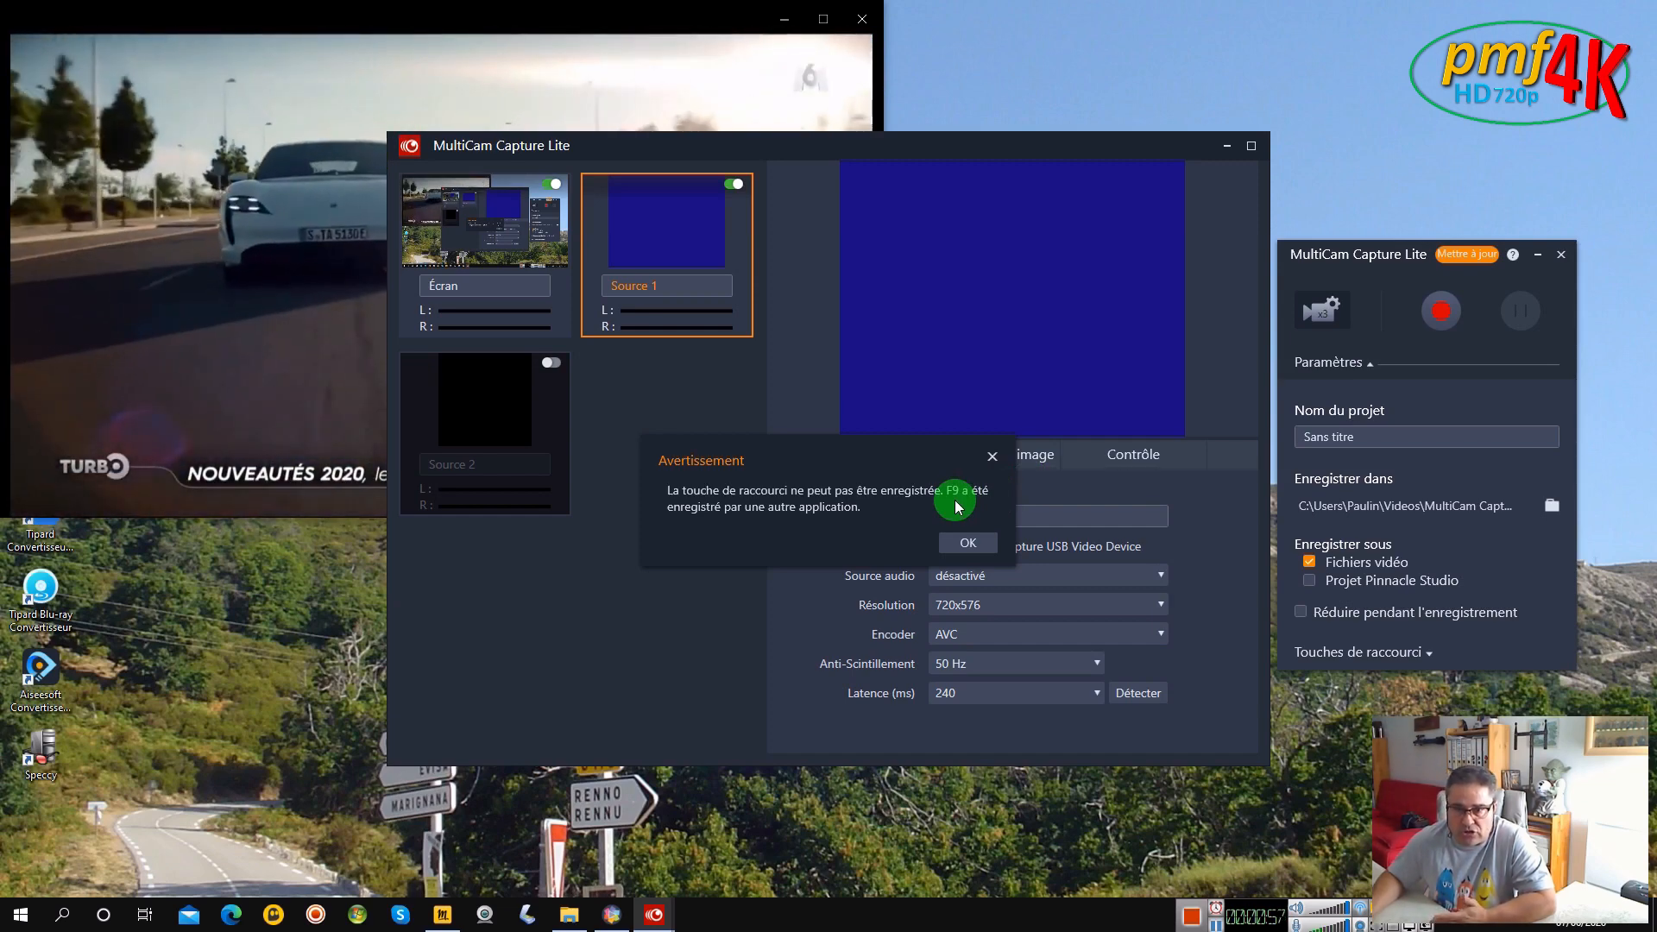
click(993, 456)
drag(1401, 288, 1447, 324)
drag(1007, 147, 1094, 321)
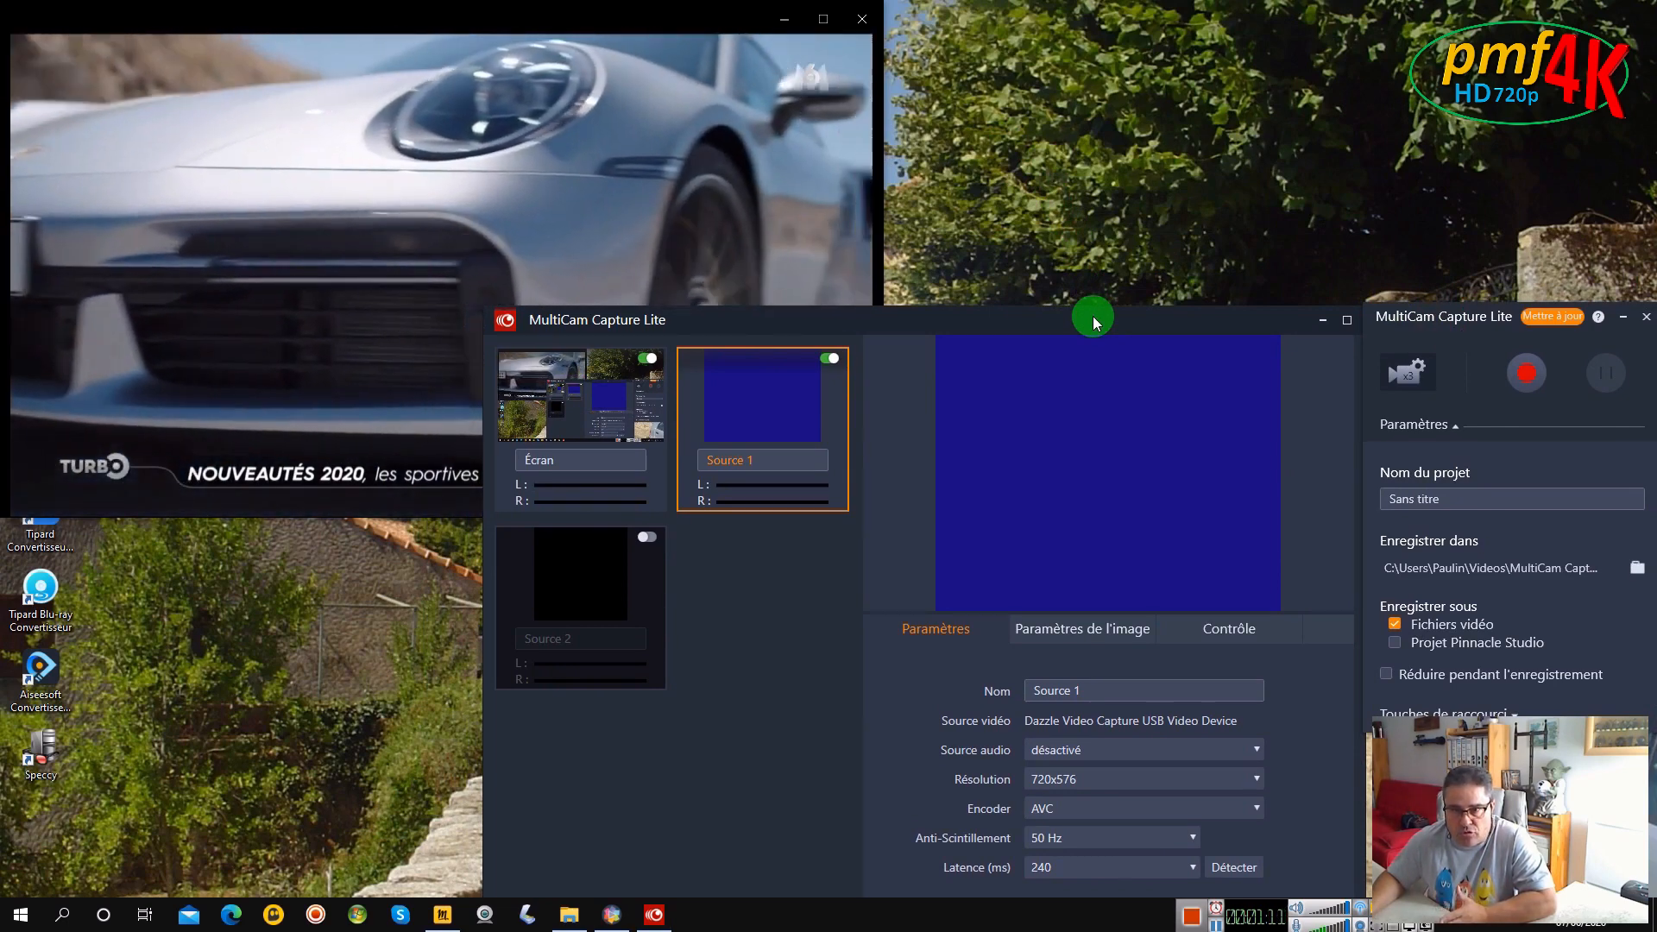
Step: Locate the MultiCam Capture Lite shortcut among the installed Windows programs
click(24, 918)
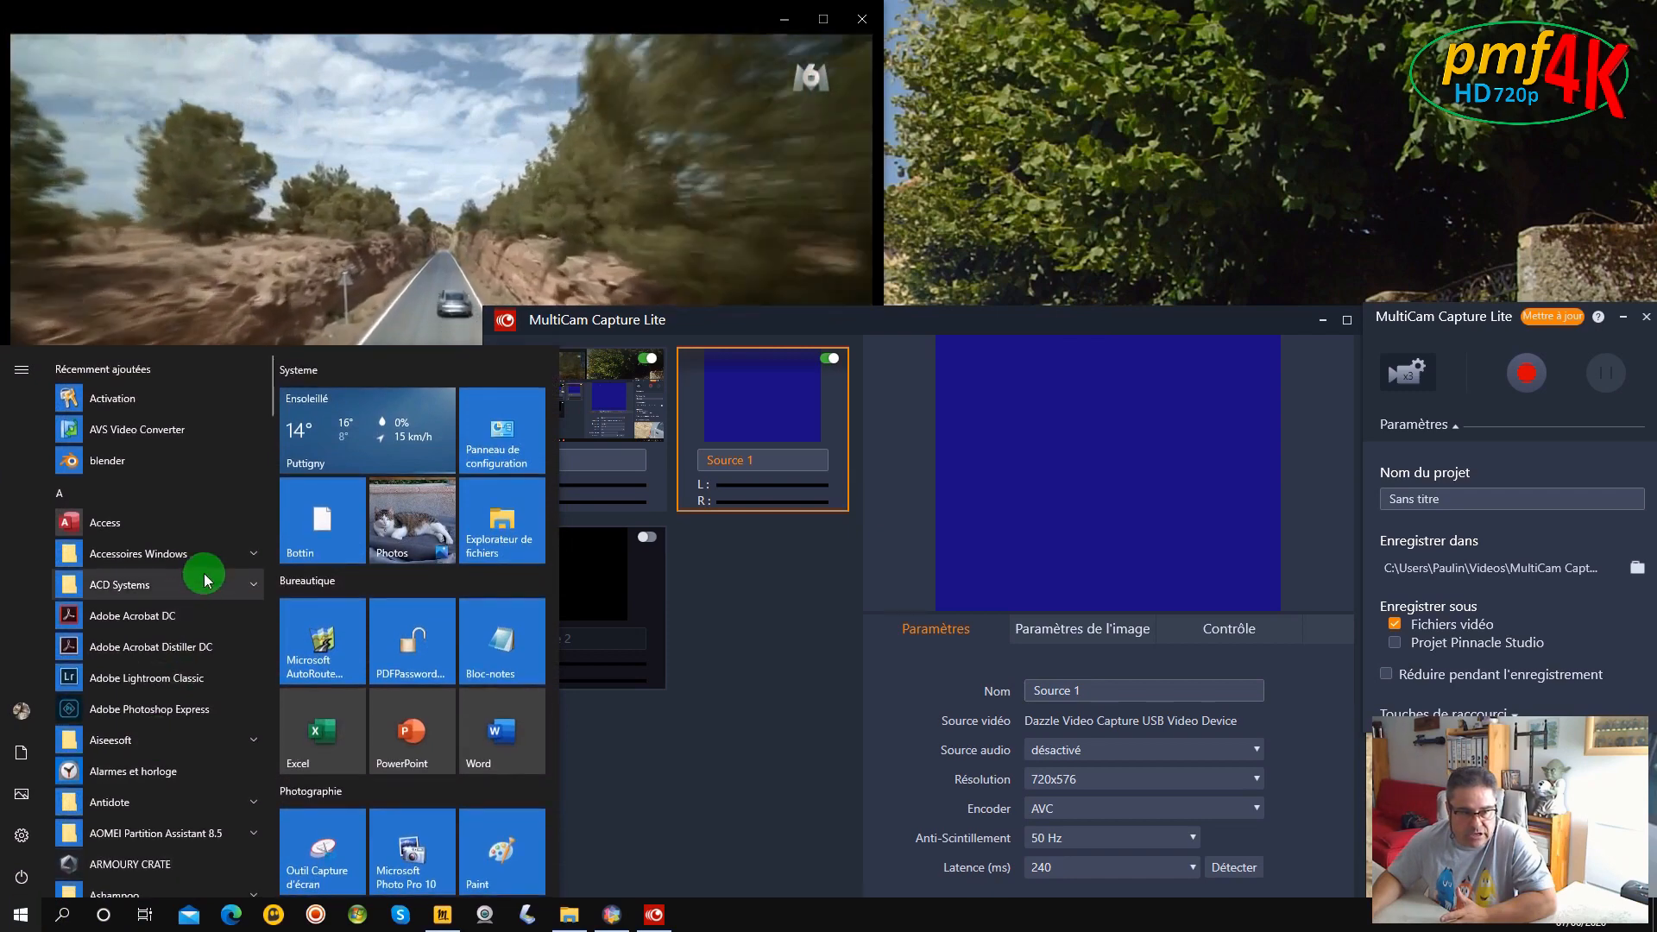
scroll(175, 620, down, 10)
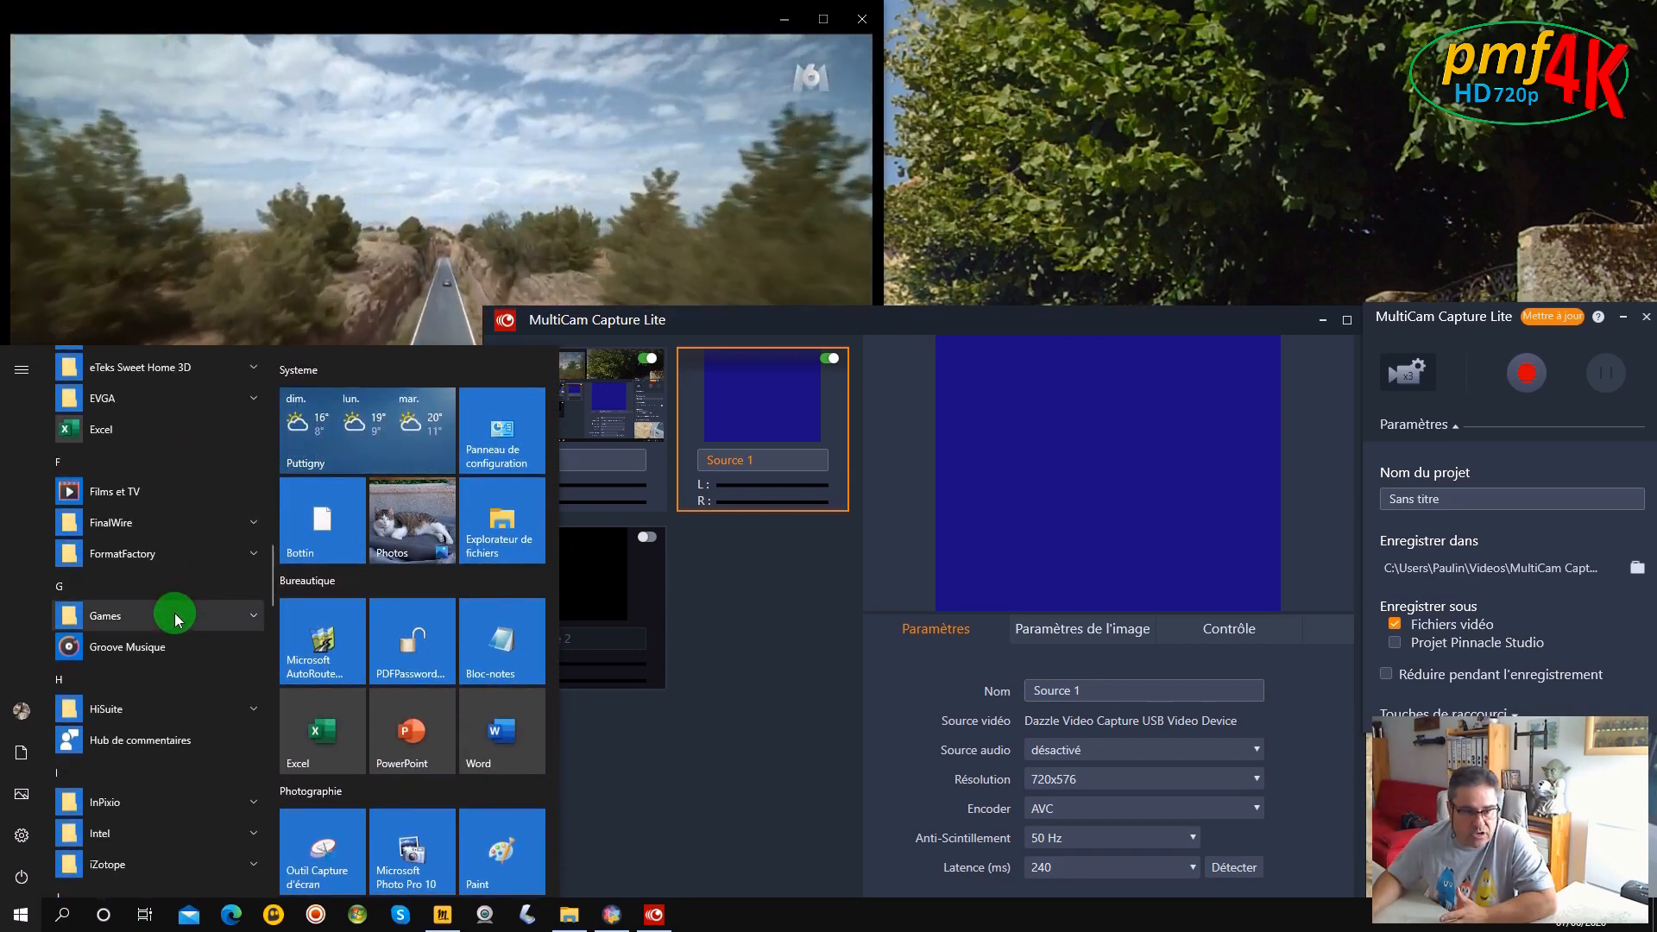
scroll(176, 618, down, 4)
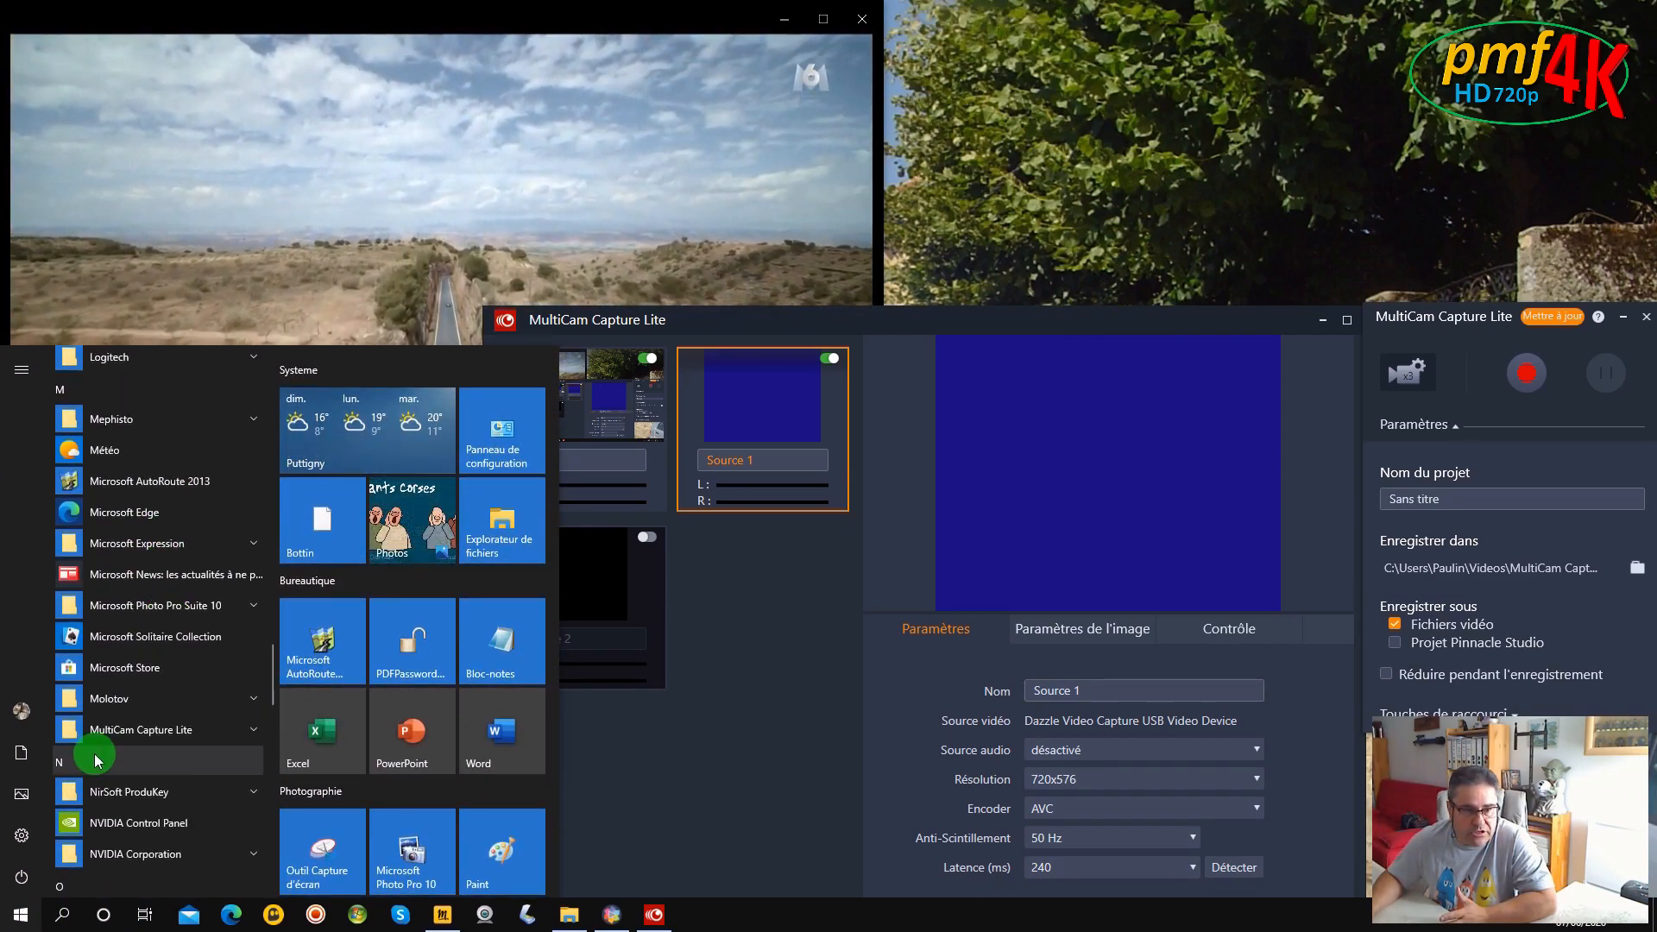
click(119, 730)
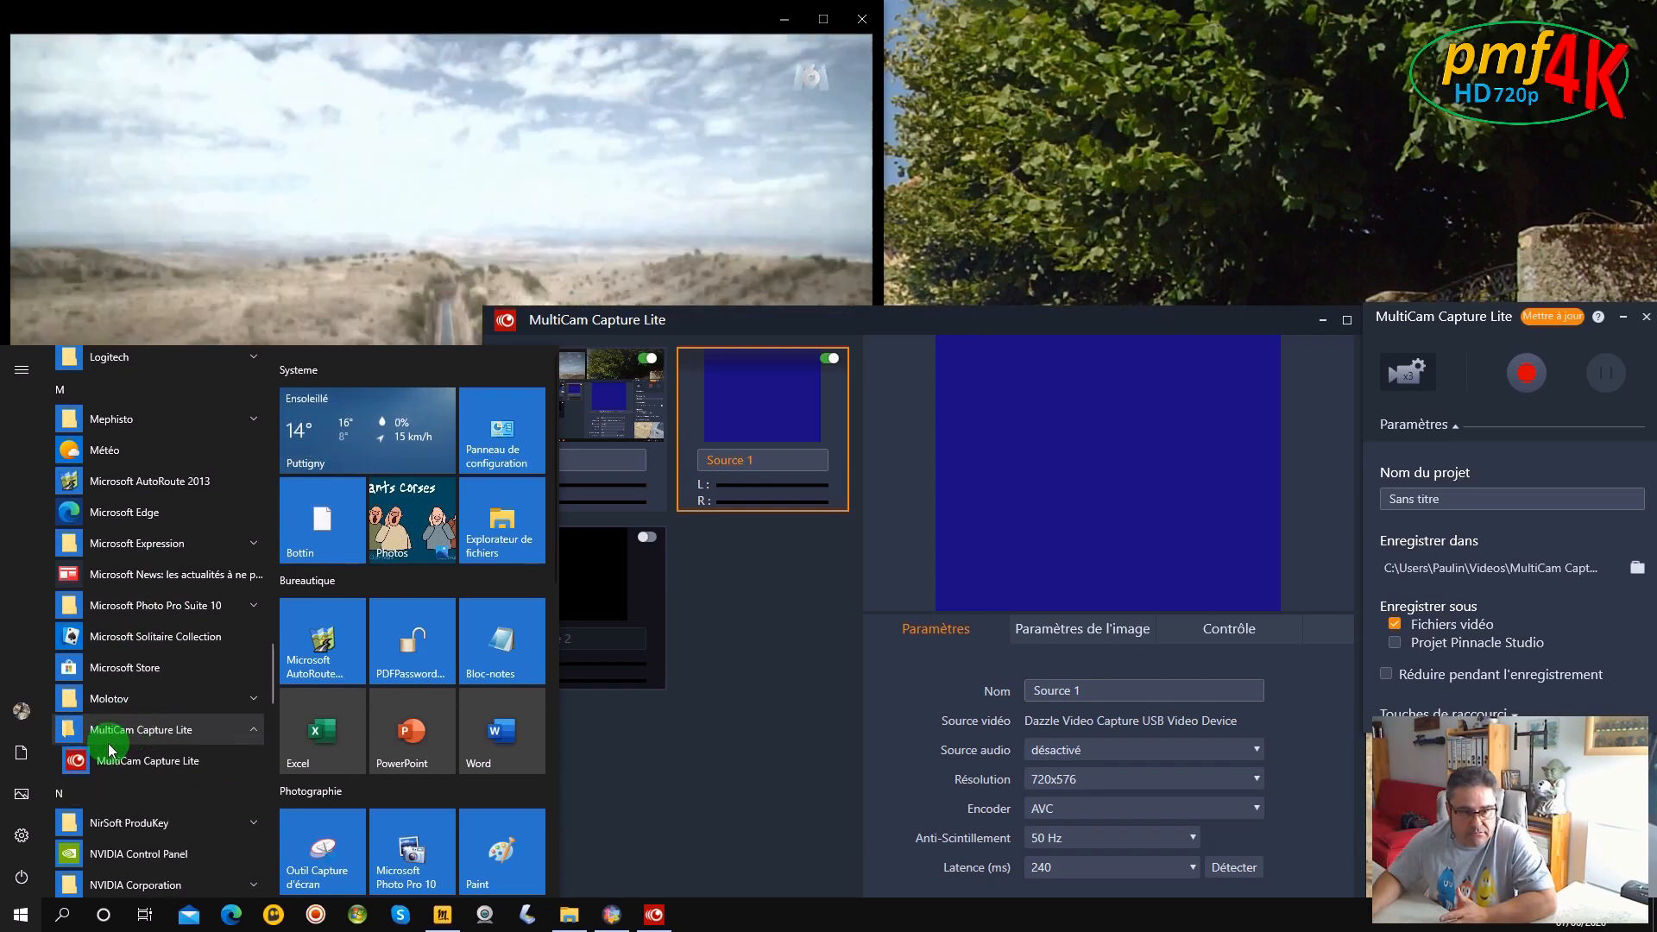
click(170, 759)
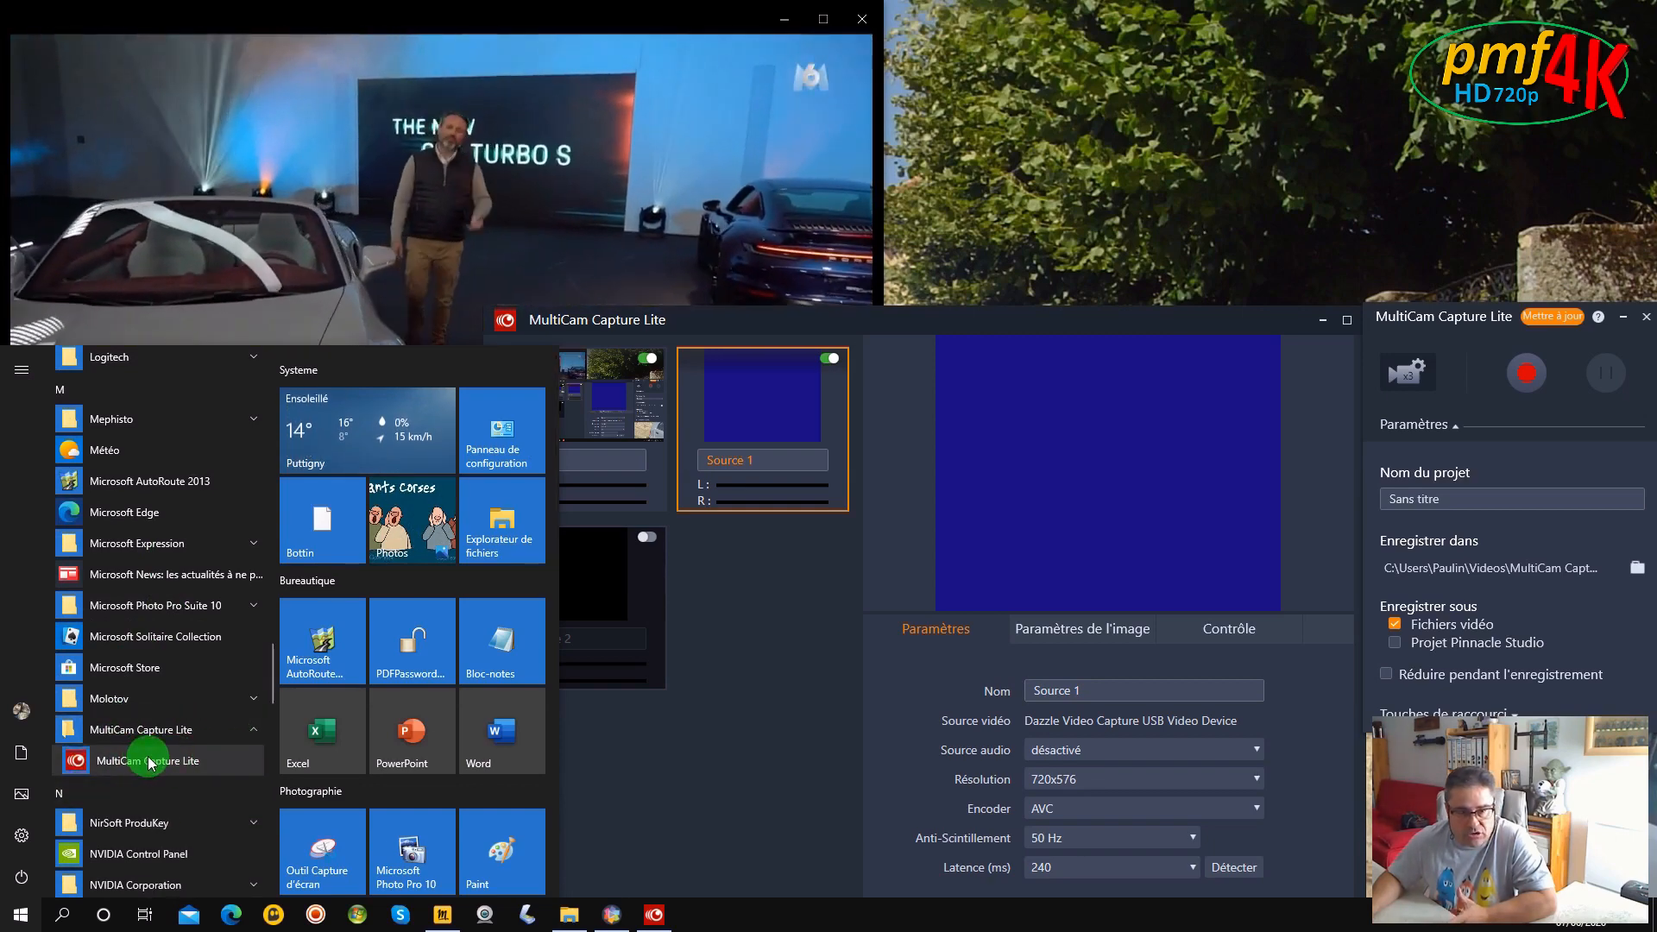
click(894, 722)
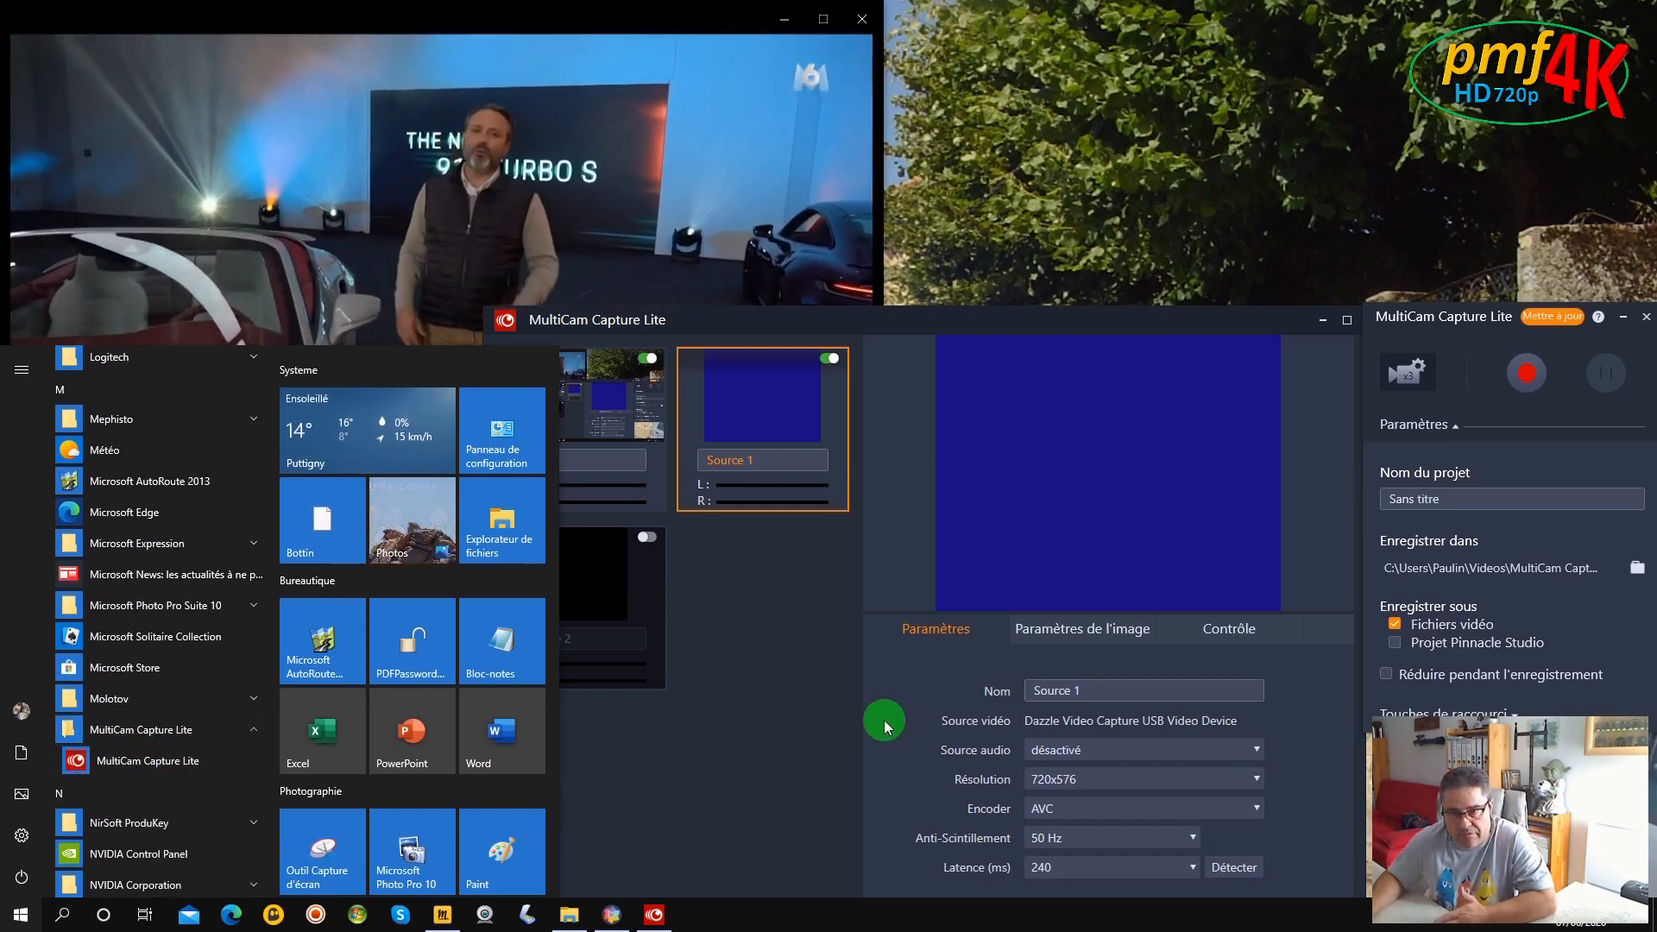
click(832, 725)
Step: Select the Écran source in MultiCam Capture Lite and view its available audio sources
click(957, 318)
drag(956, 318, 959, 312)
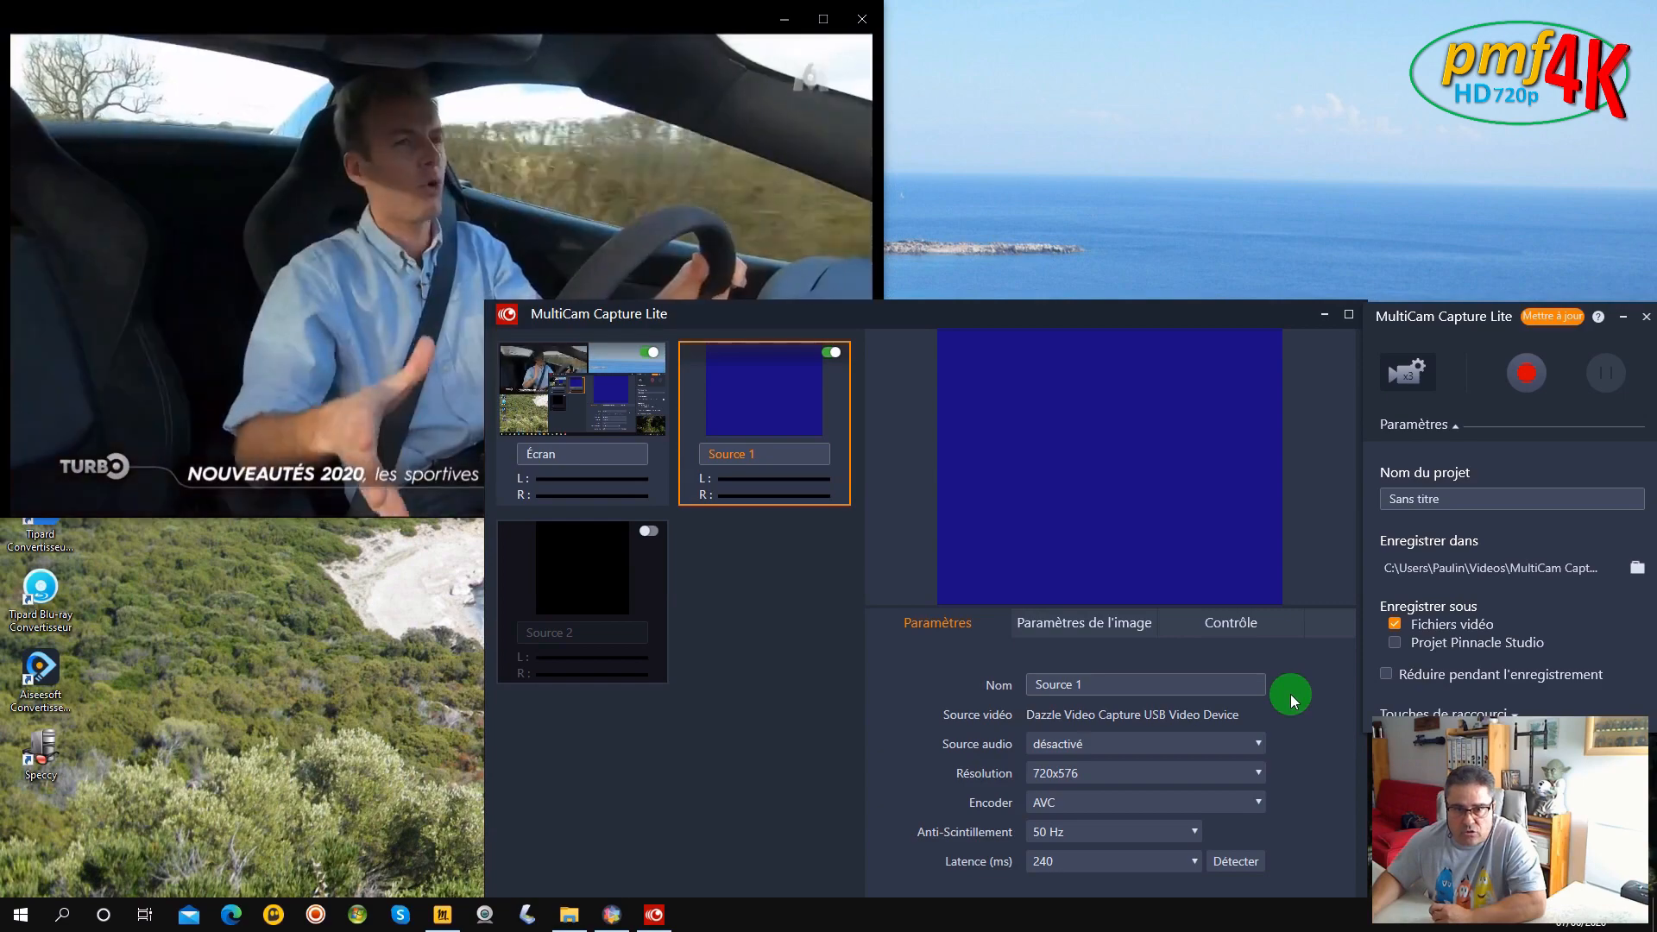
click(564, 376)
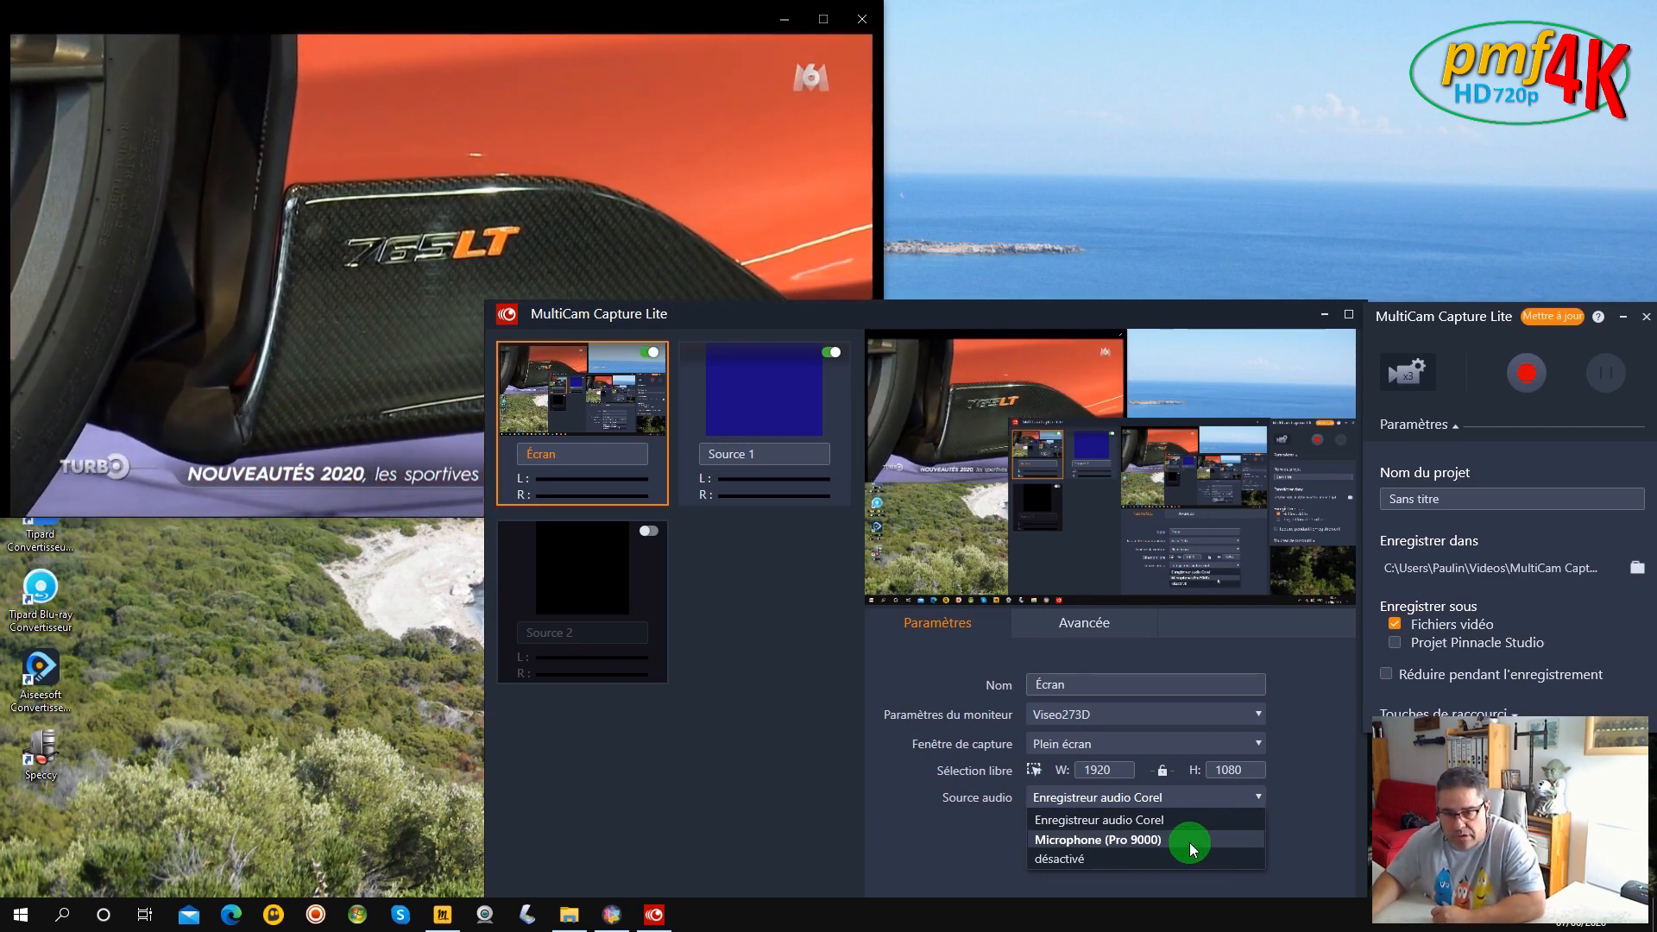
click(1320, 835)
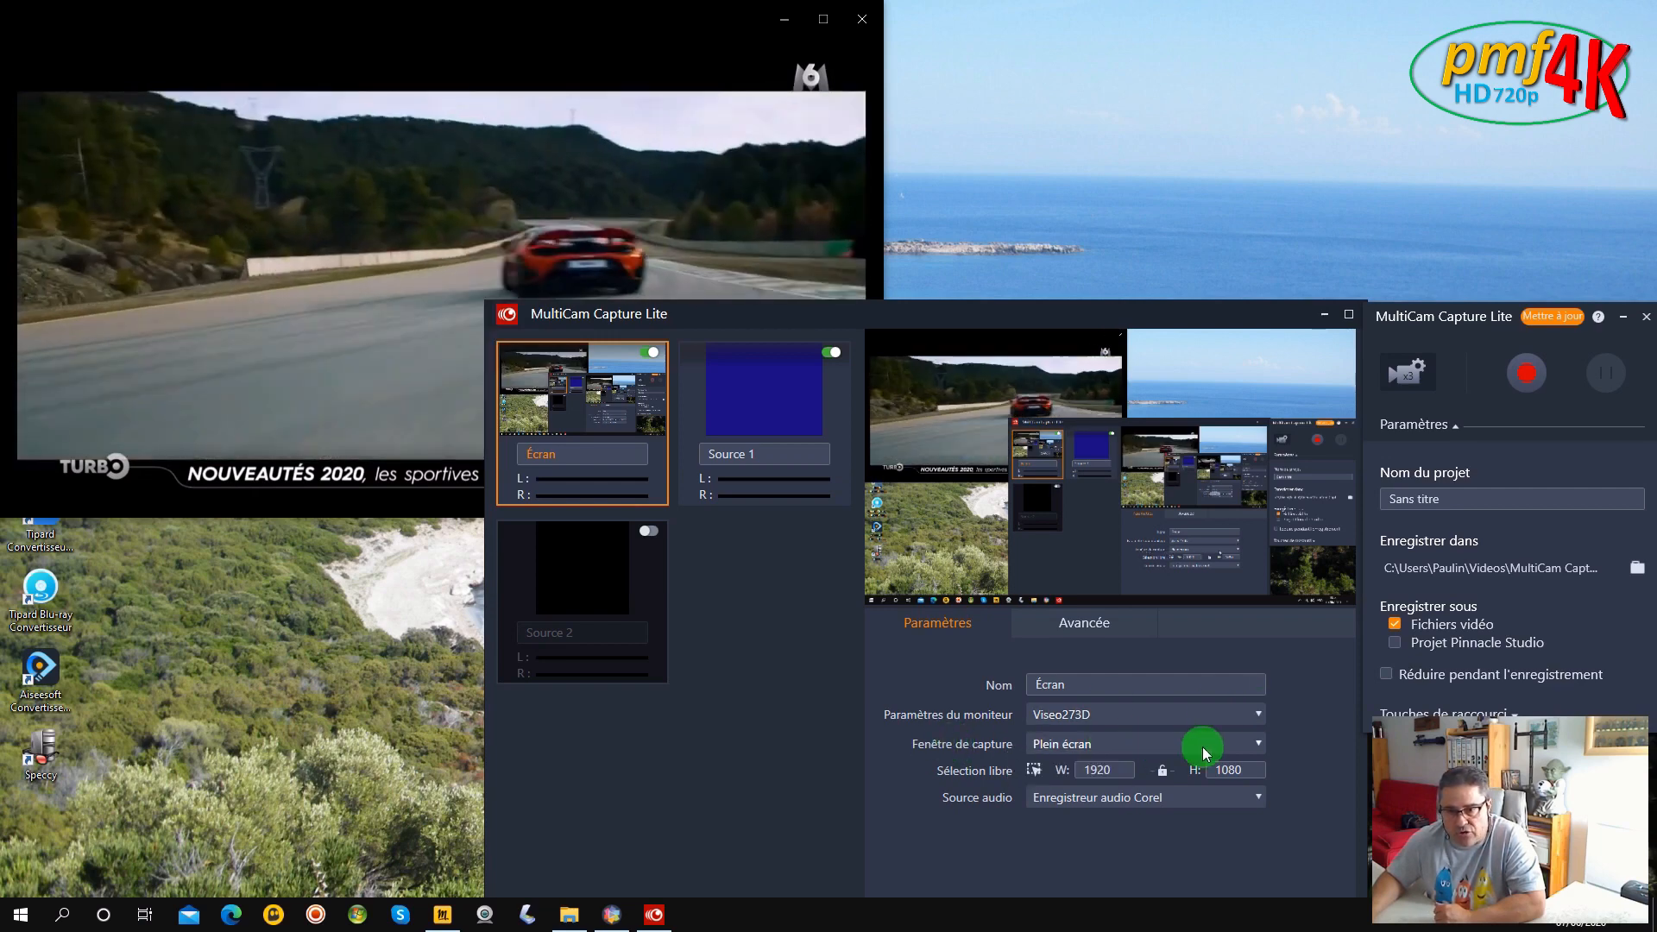
Step: Set the Écran source's capture window to Molotov and check the Molotov player's volume control
click(1256, 744)
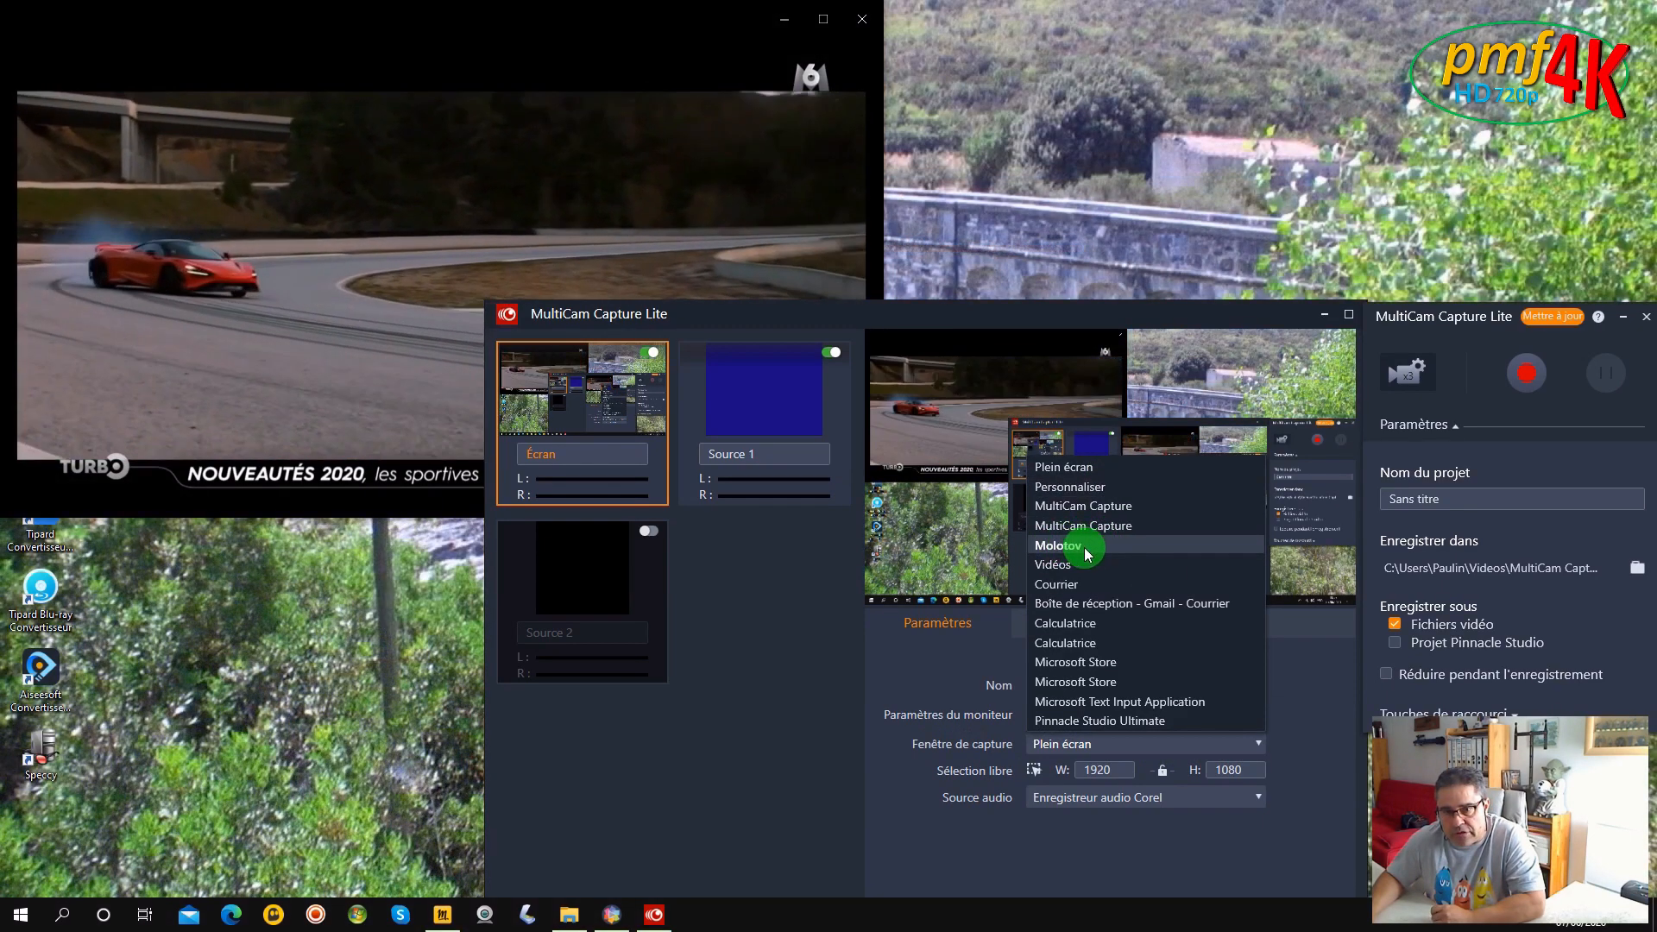
click(1083, 548)
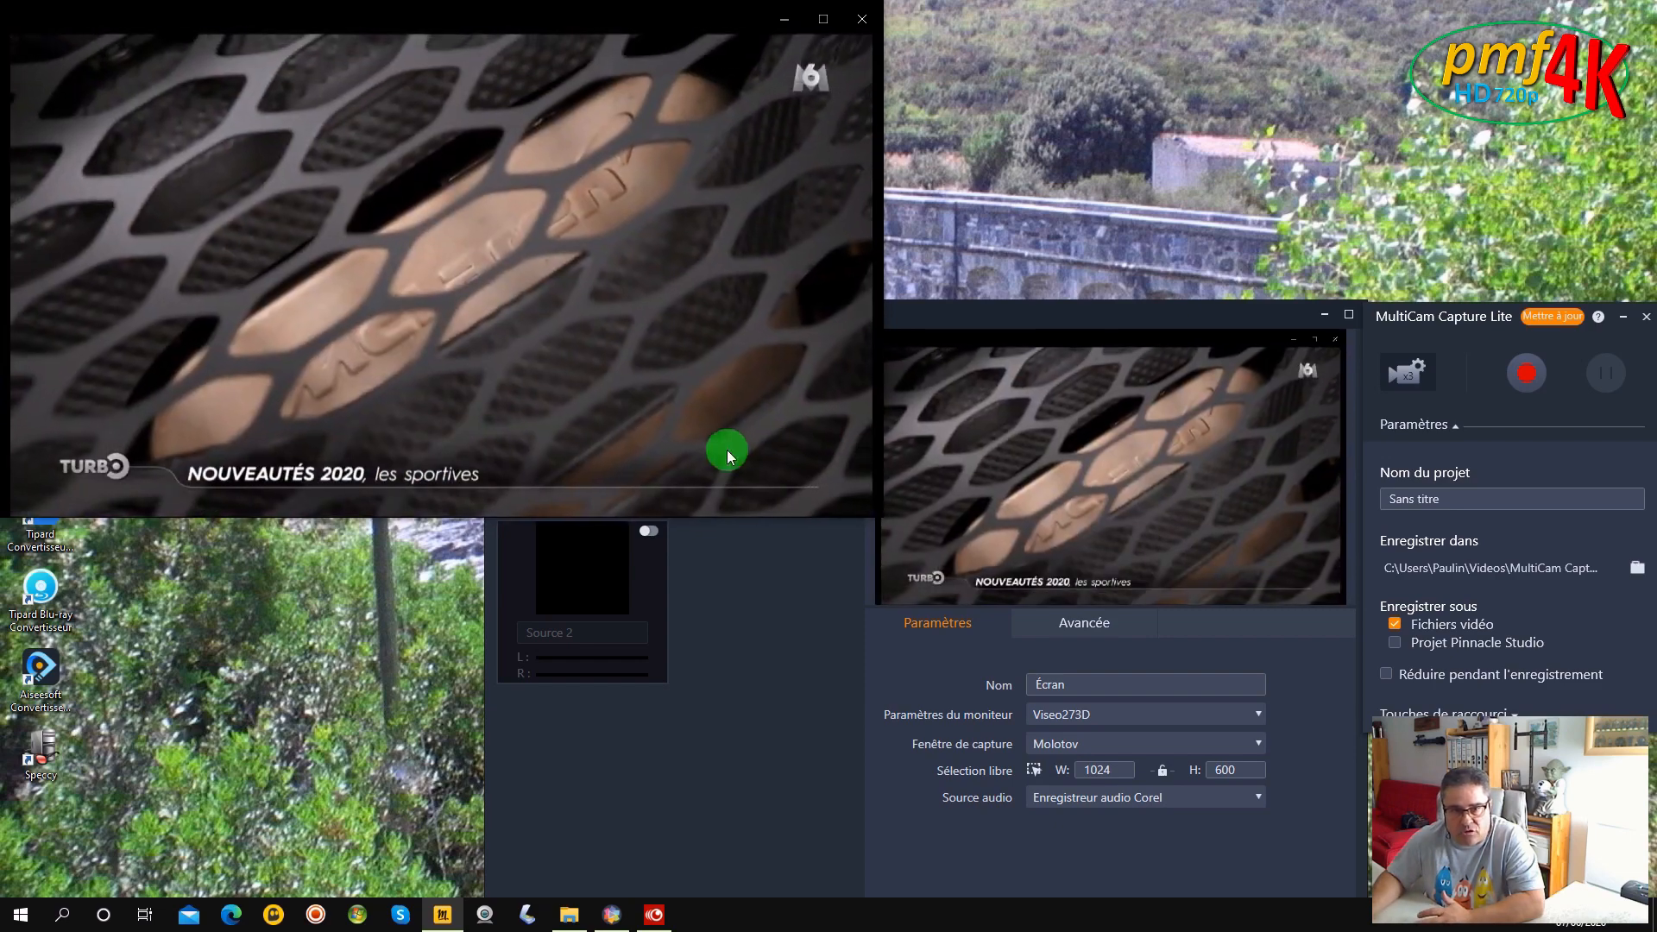
mouse_move(739, 451)
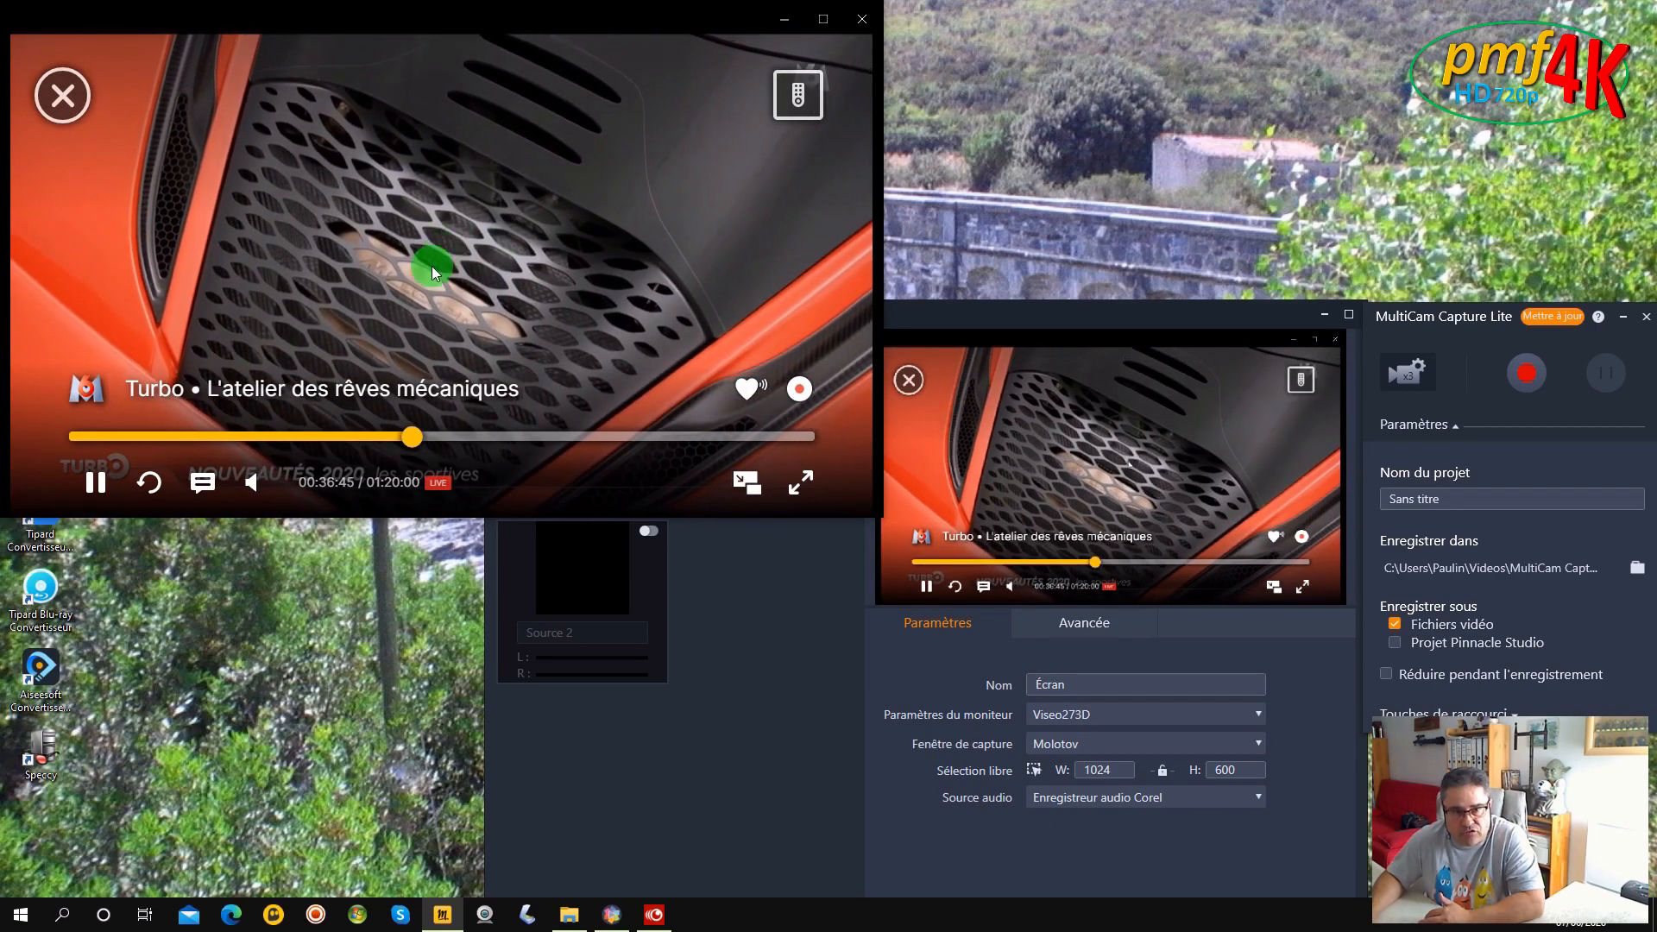
mouse_move(252, 484)
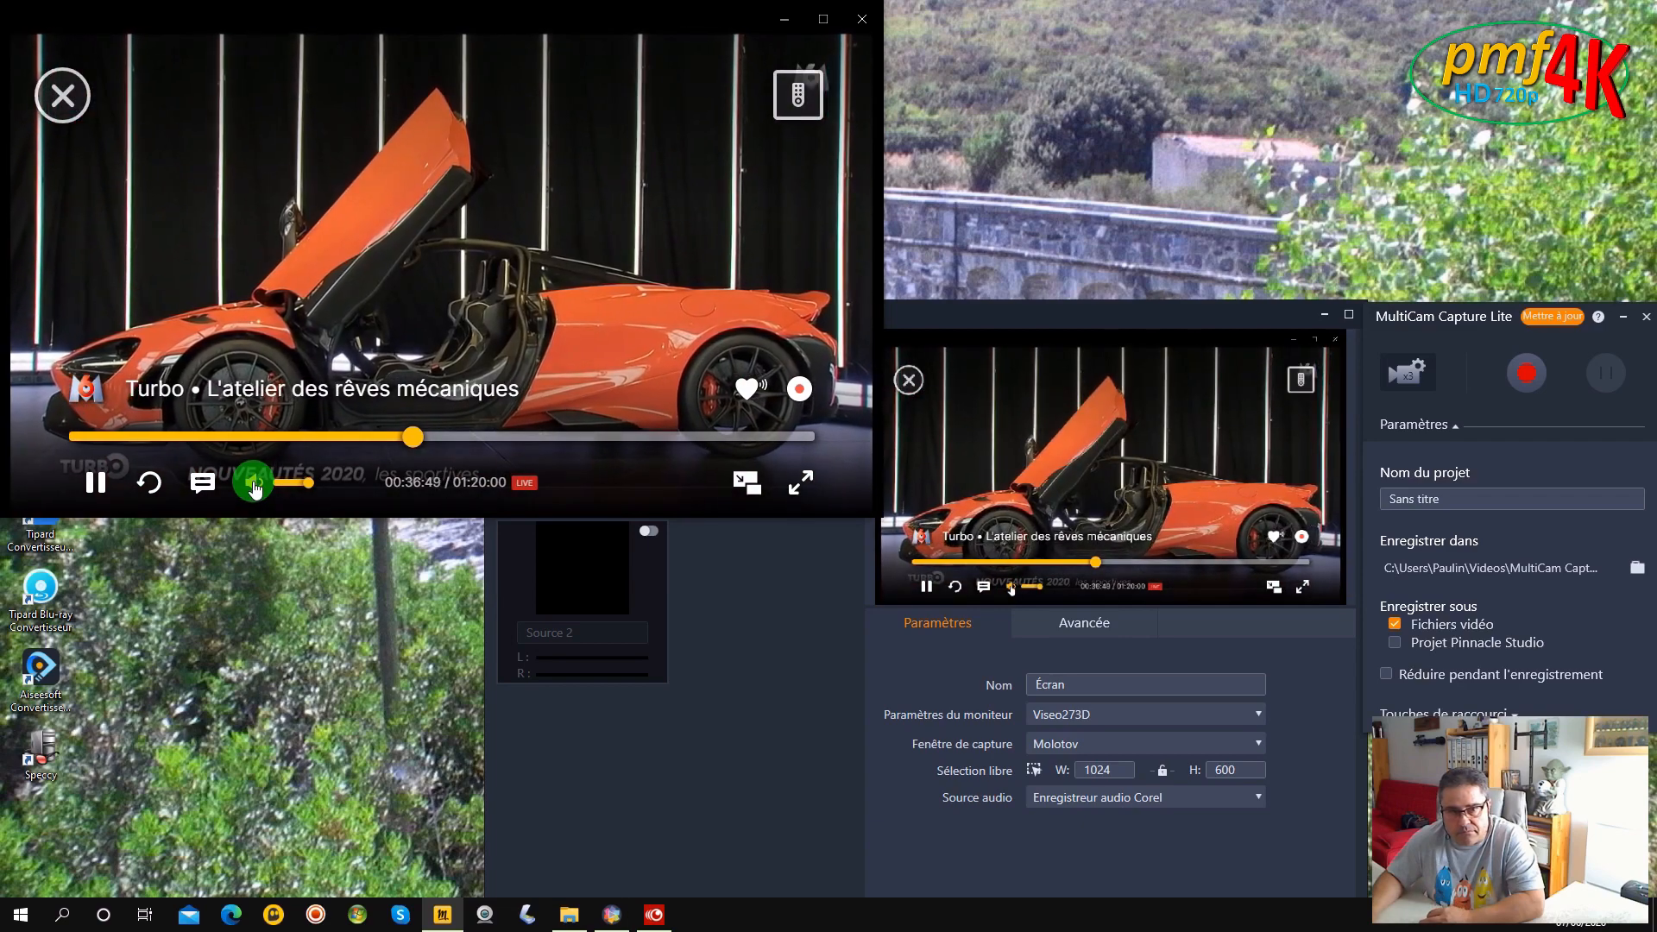
click(254, 489)
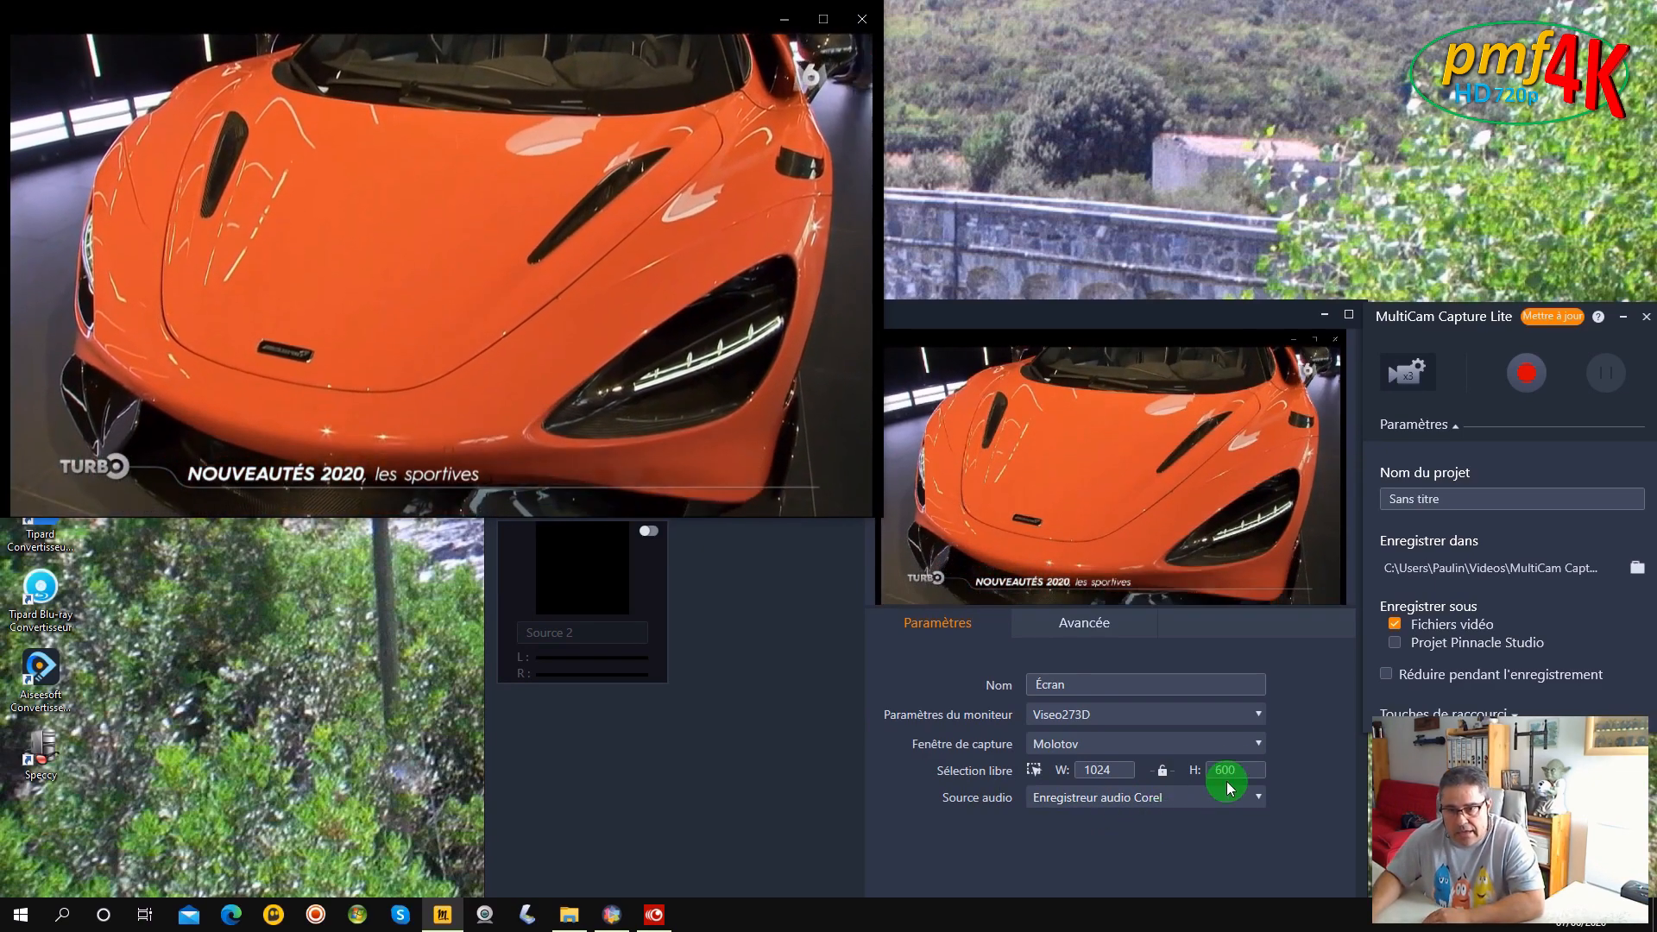
Step: Set the capture window to Personnaliser and draw a free selection of about 1387 × 905 on the desktop
click(1260, 744)
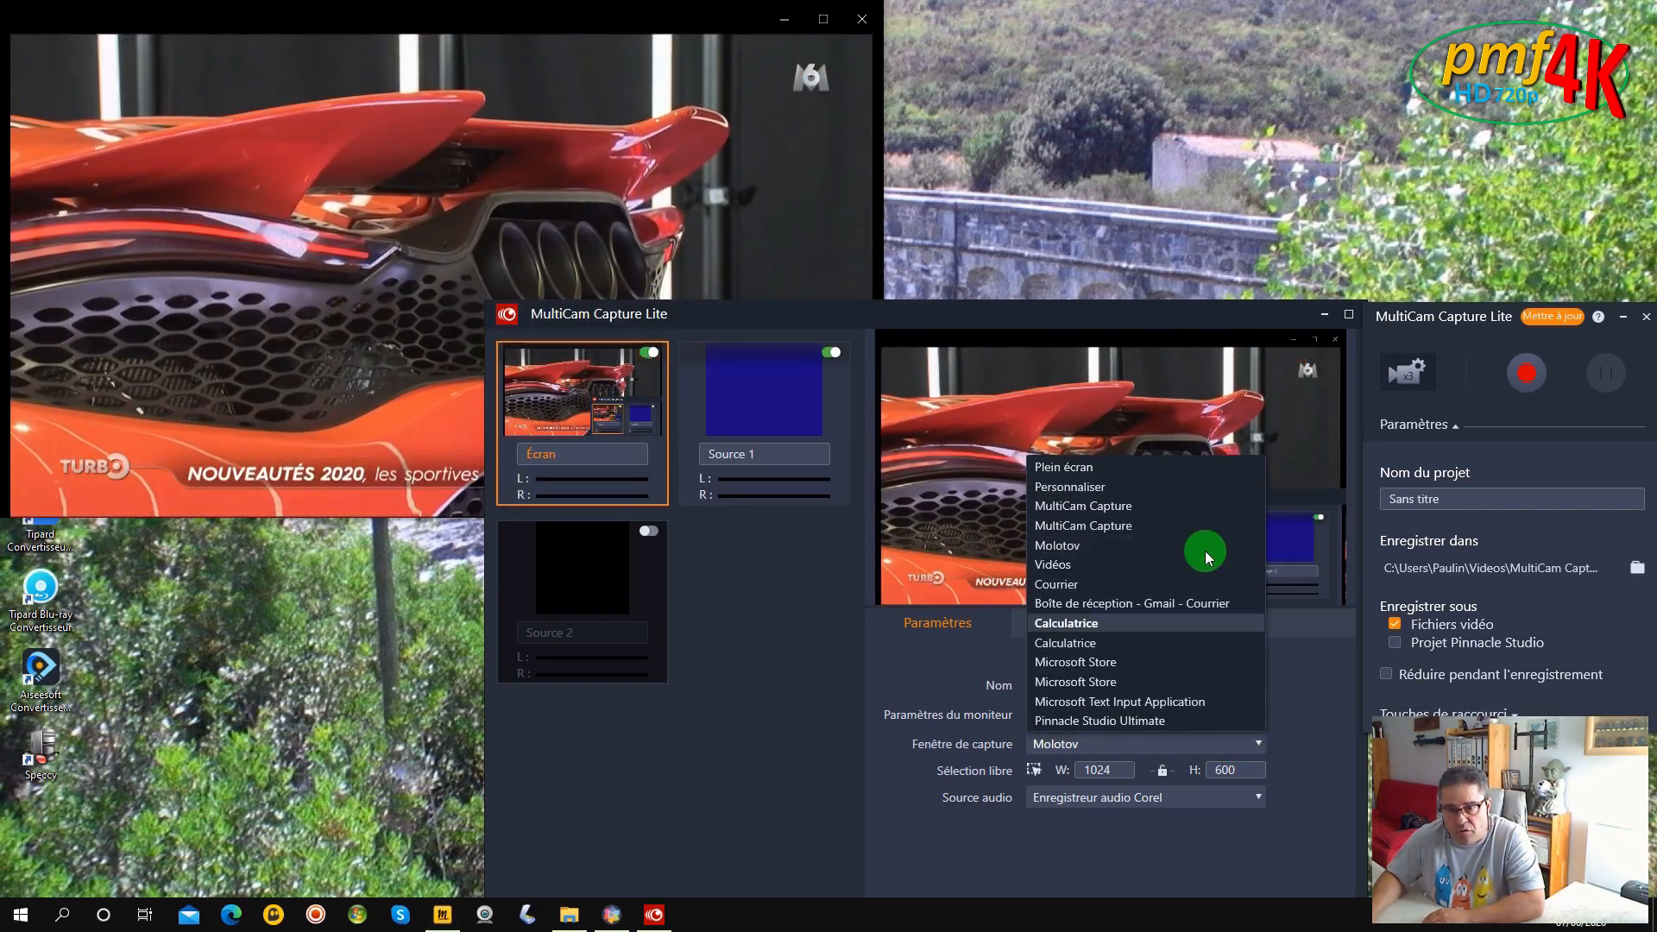
click(1118, 486)
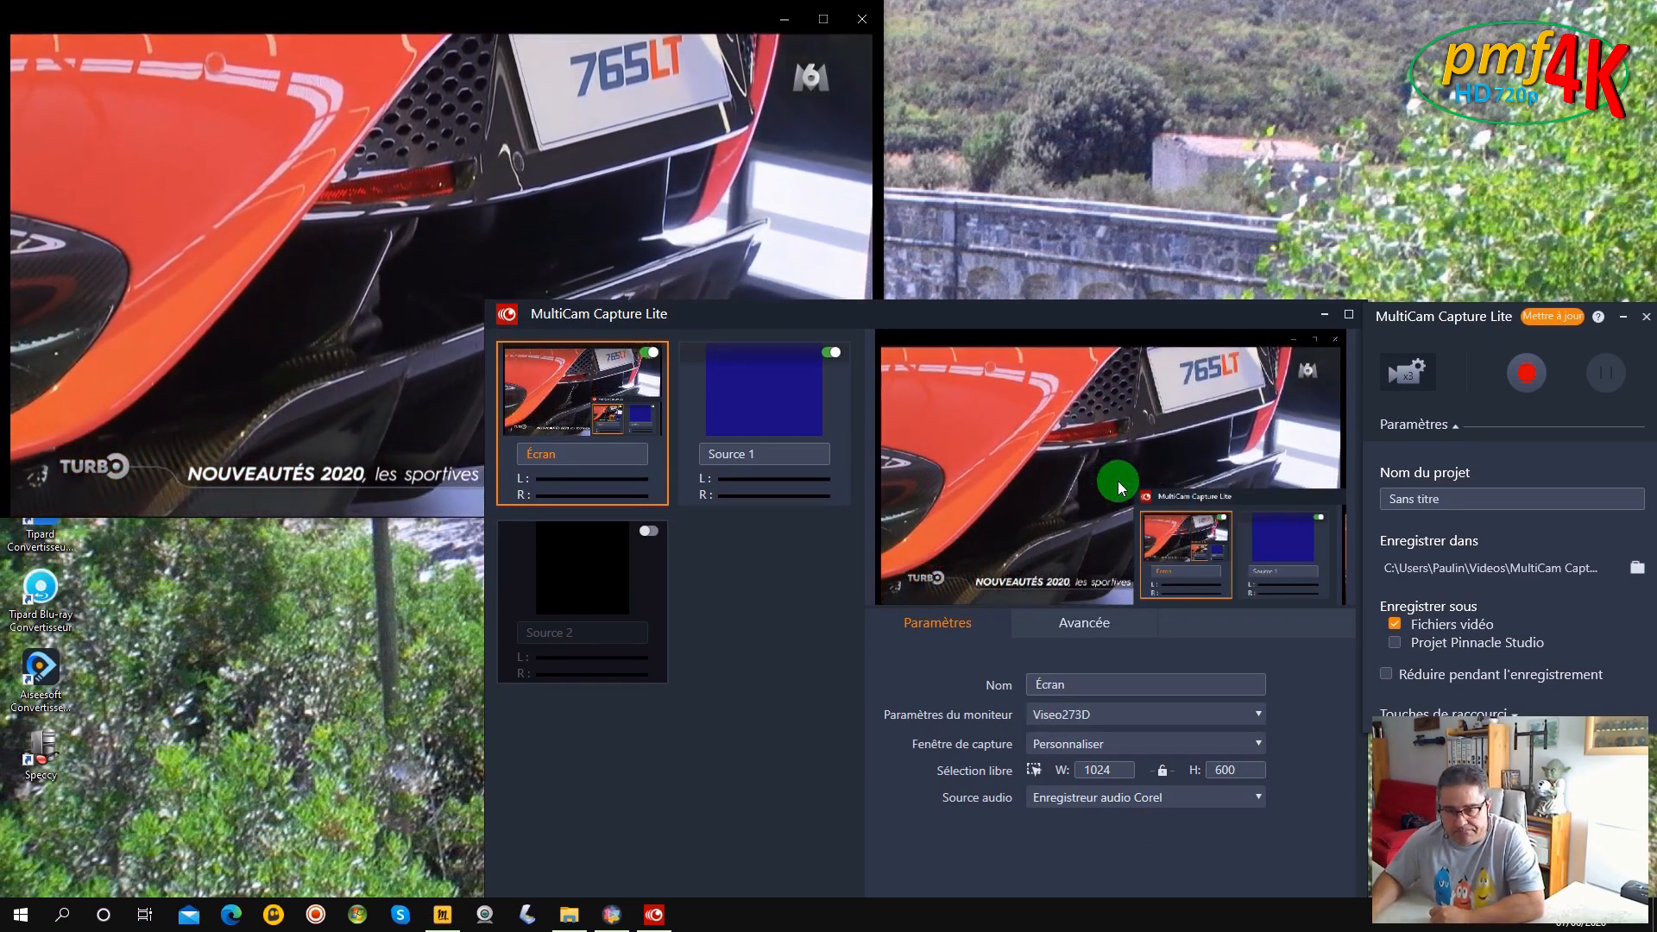
click(1038, 775)
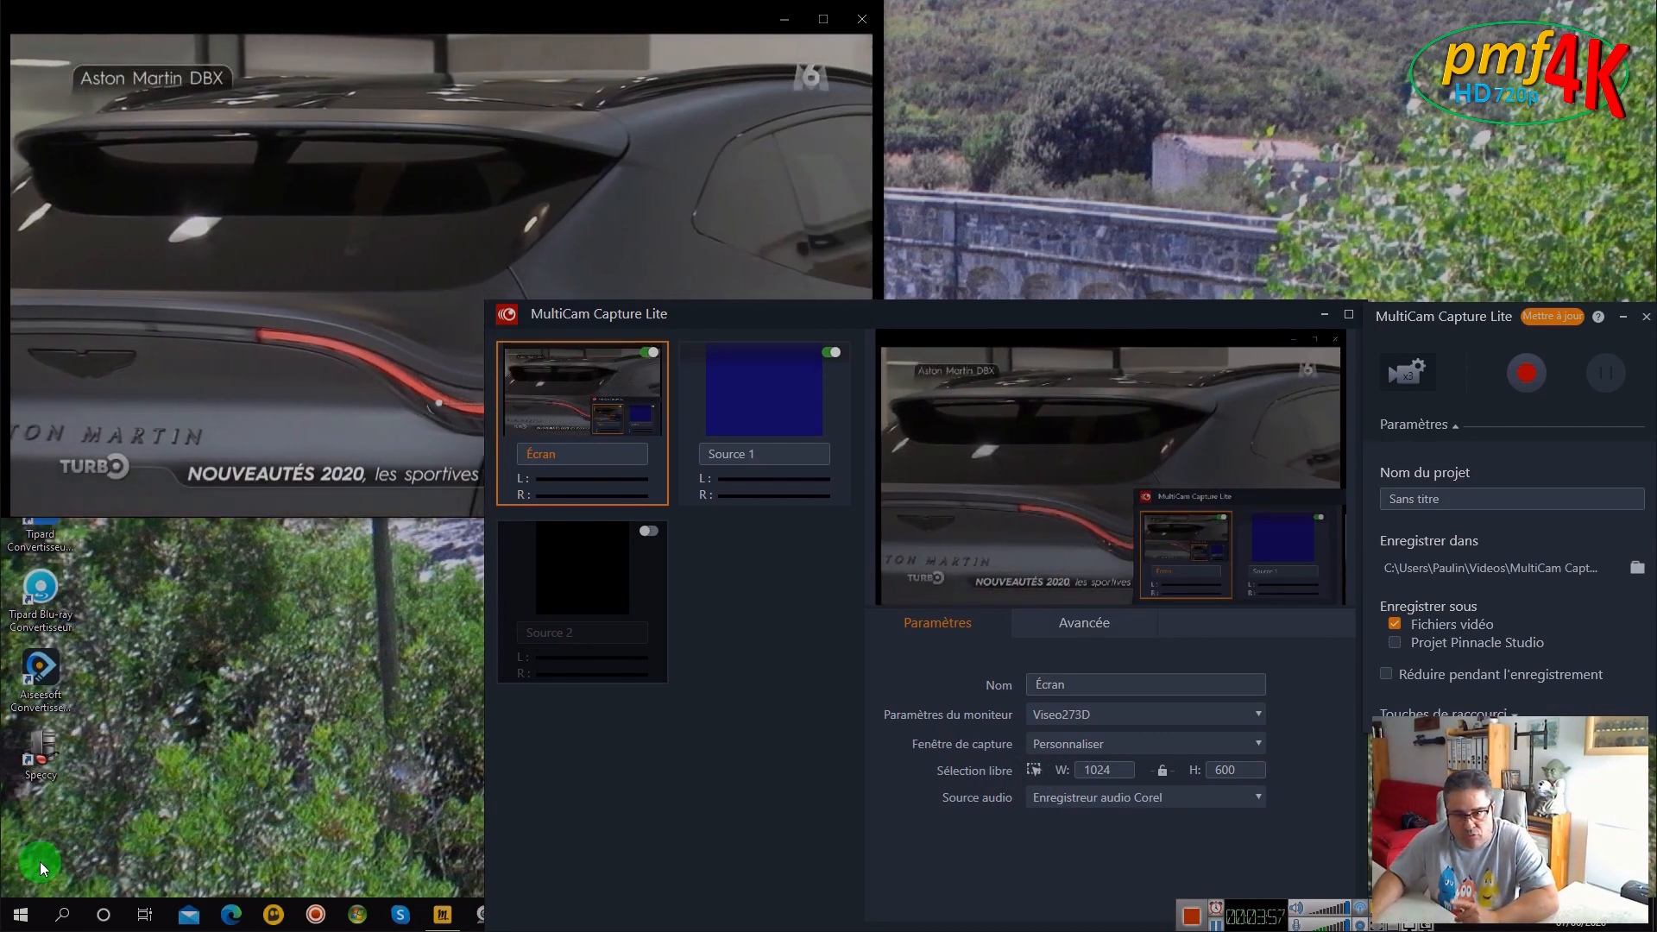
mouse_move(40, 862)
mouse_down()
mouse_move(140, 806)
mouse_move(804, 312)
mouse_move(1235, 81)
mouse_up()
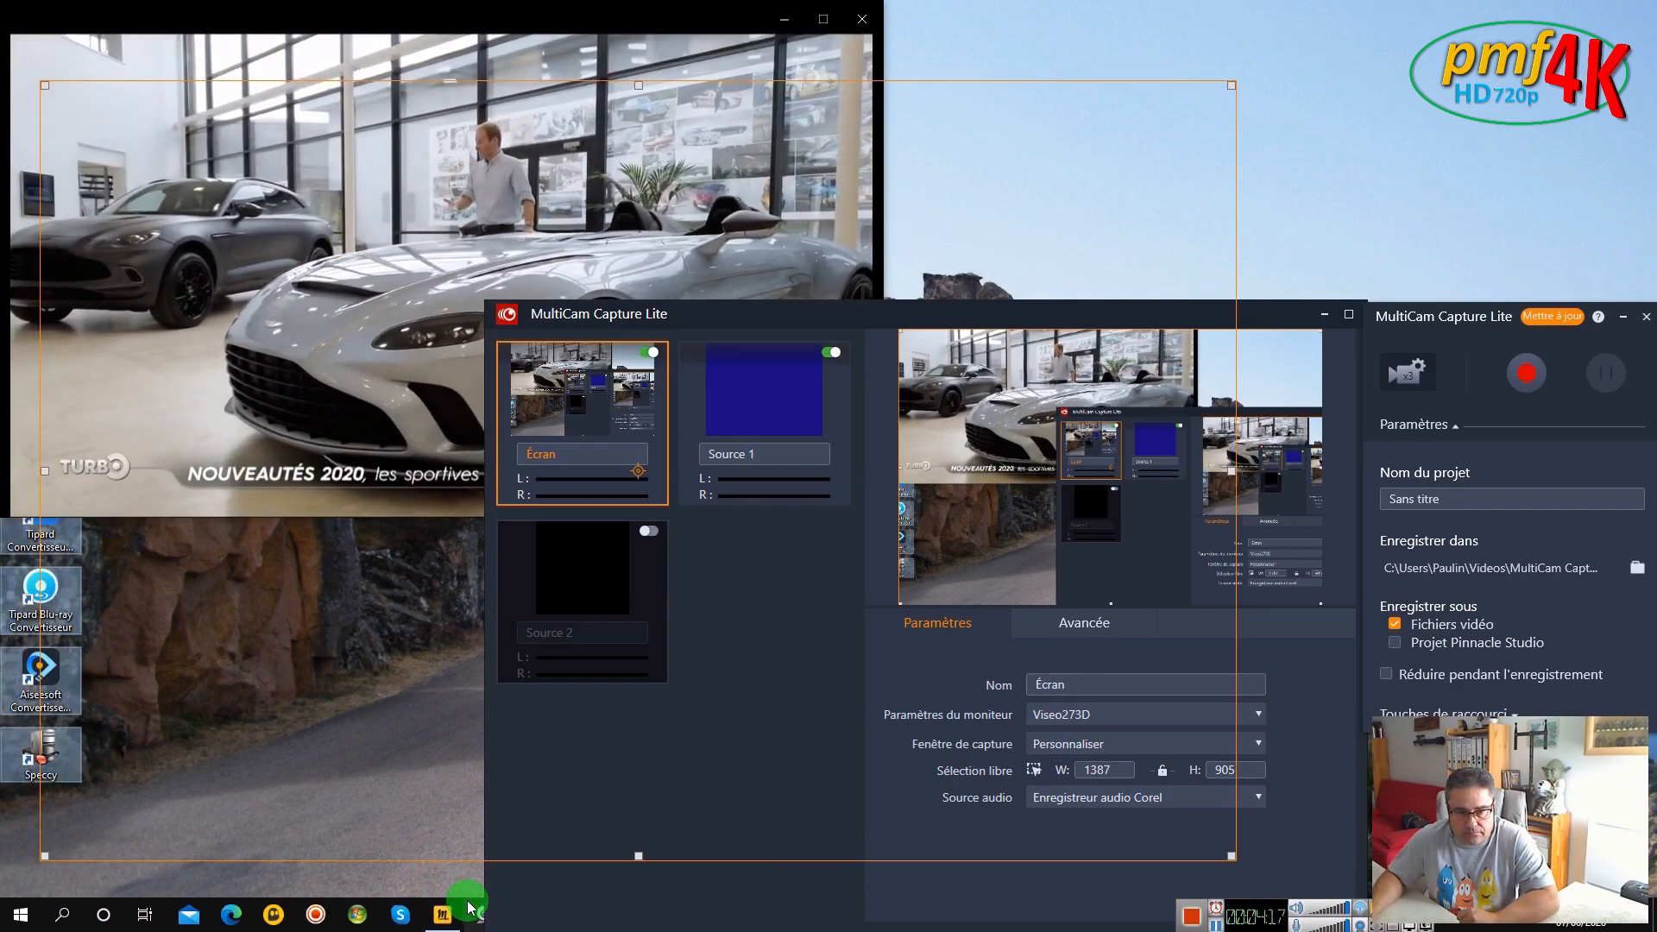
drag(1022, 302, 1019, 218)
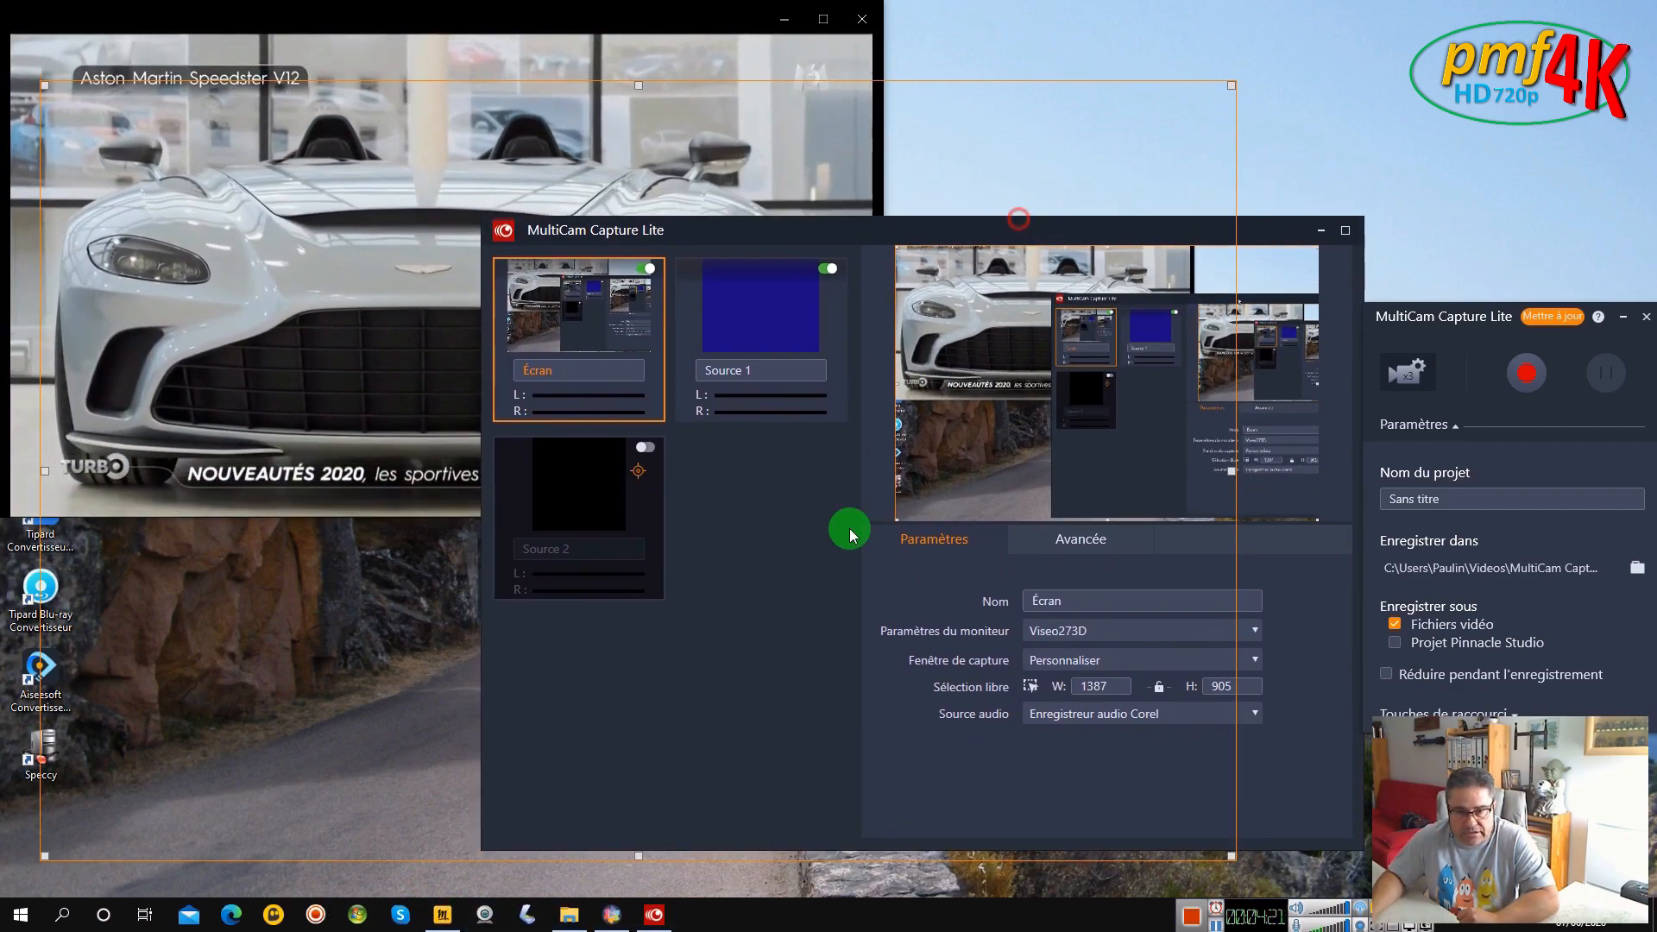
Step: Open the Vidéos folder in File Explorer, start the recording and bring the folder window to the front
click(568, 915)
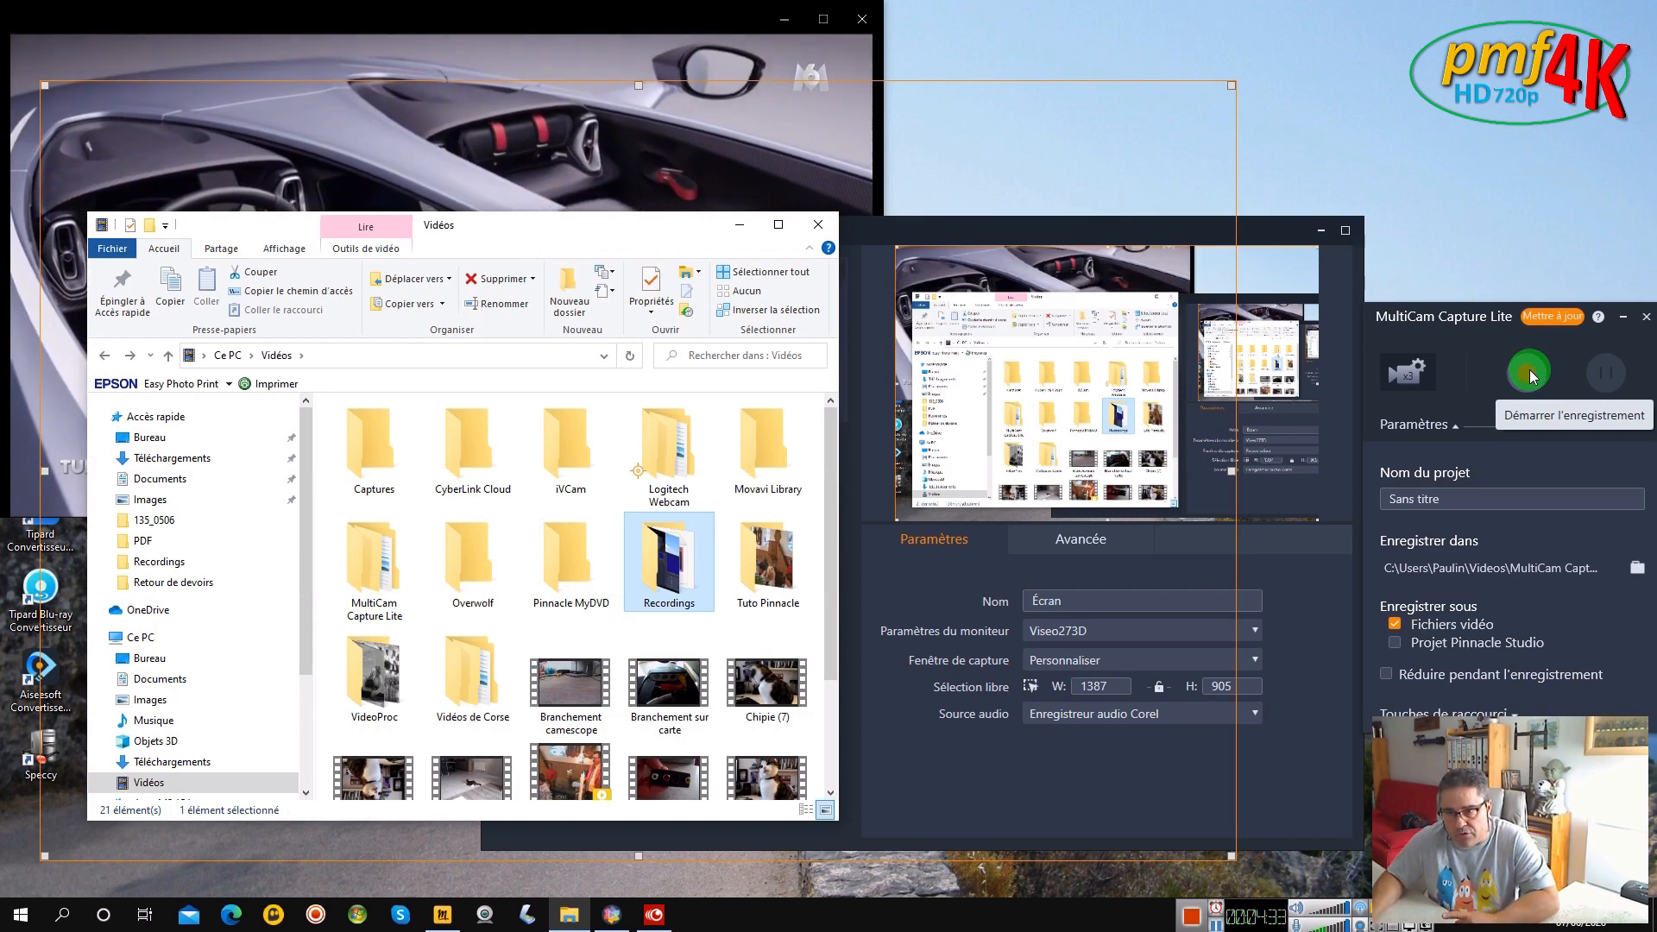
click(1529, 369)
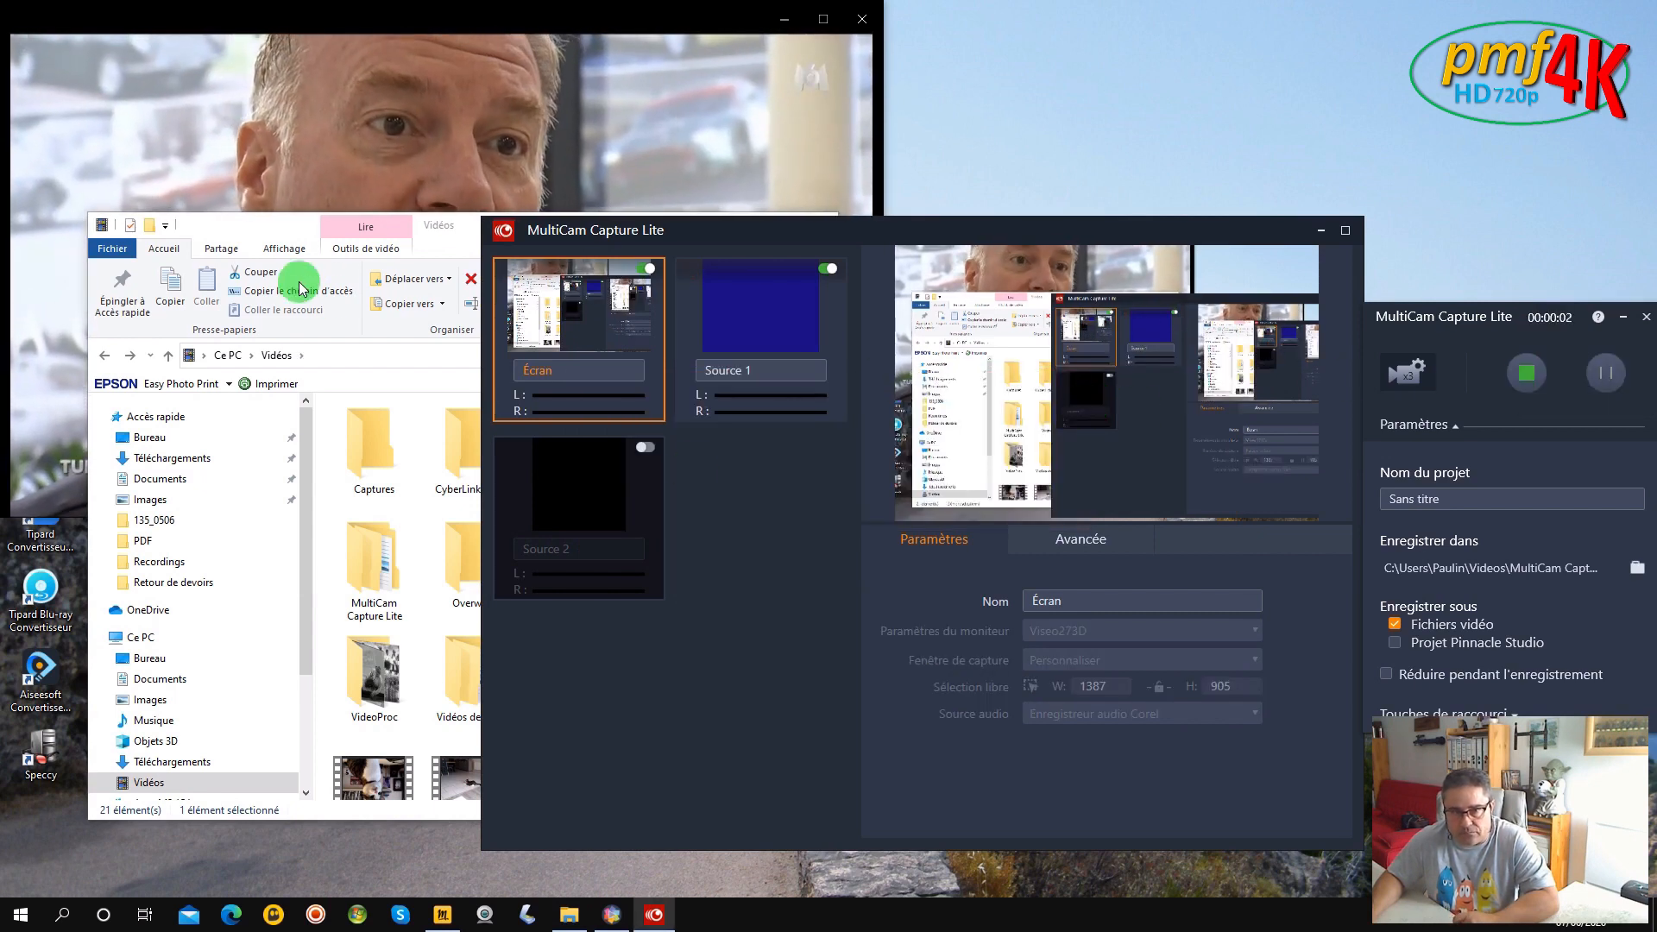
click(276, 235)
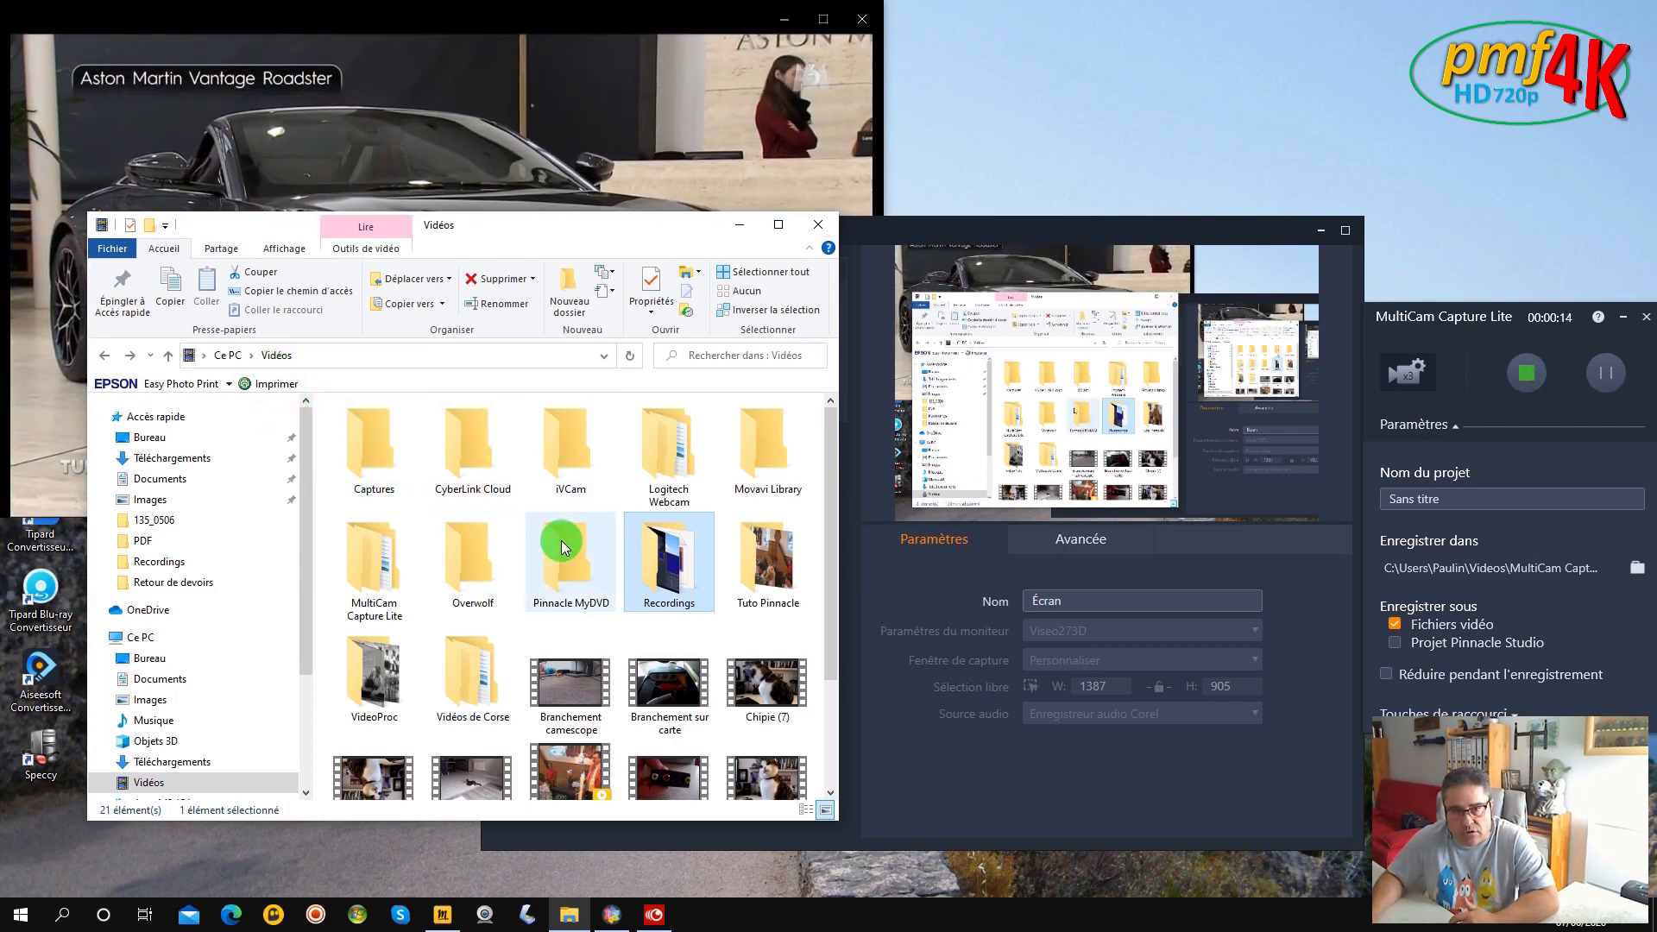
Step: Open the Recordings folder within Vidéos while capturing, and stop the recording
double_click(679, 570)
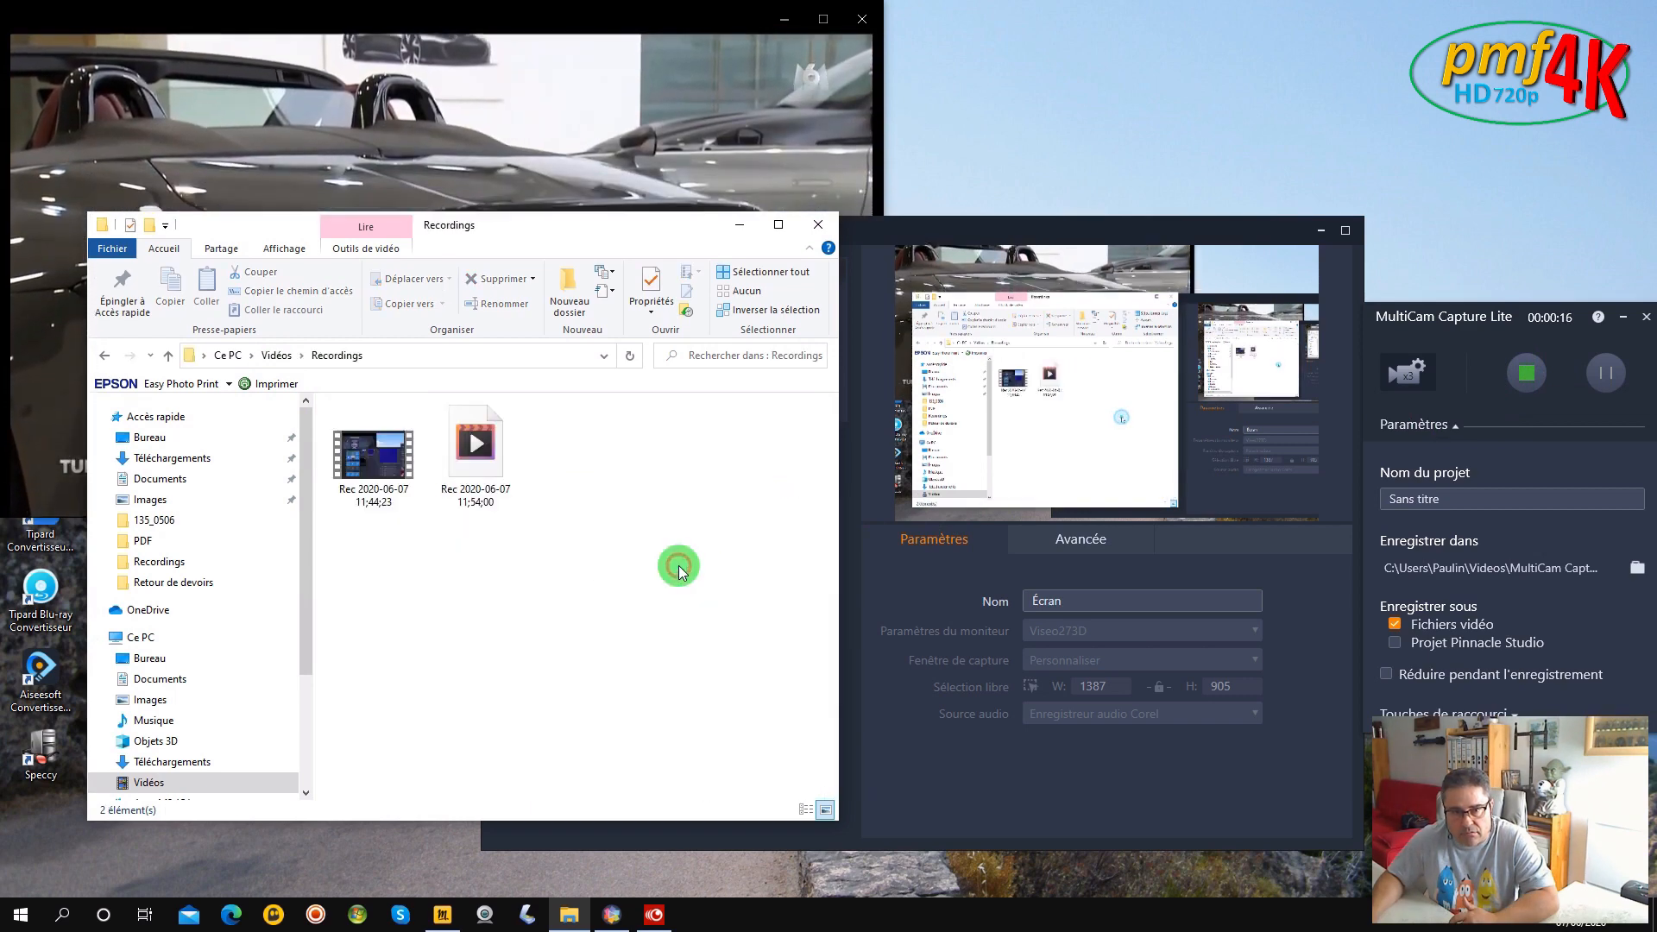
click(490, 438)
click(1511, 407)
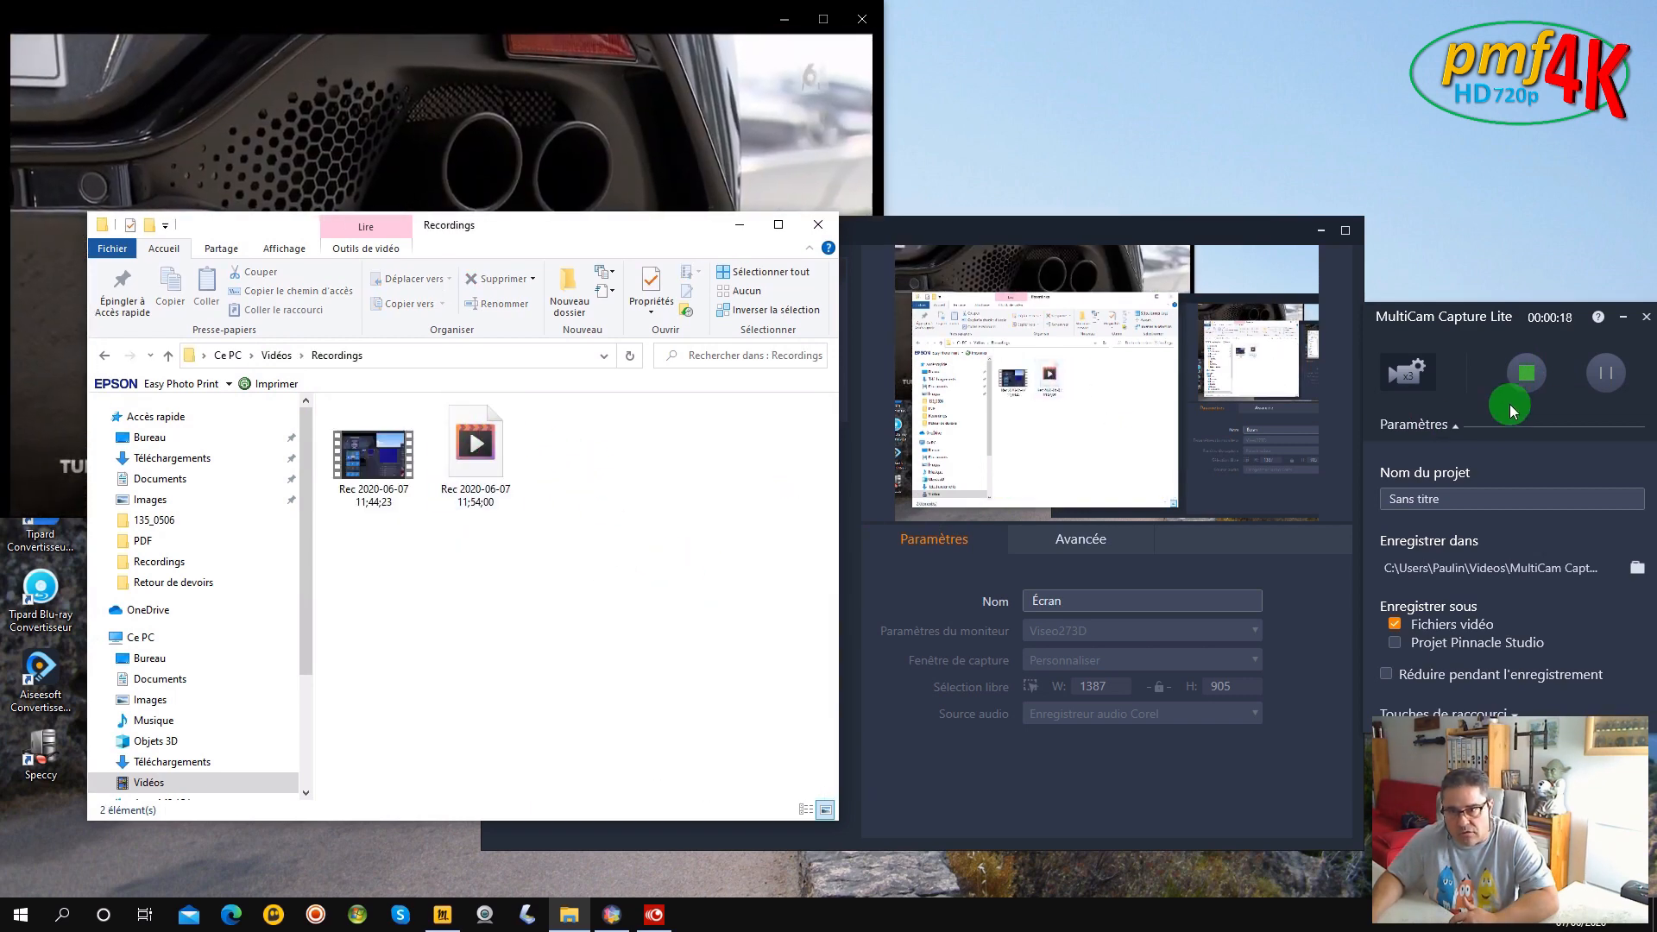
click(1522, 376)
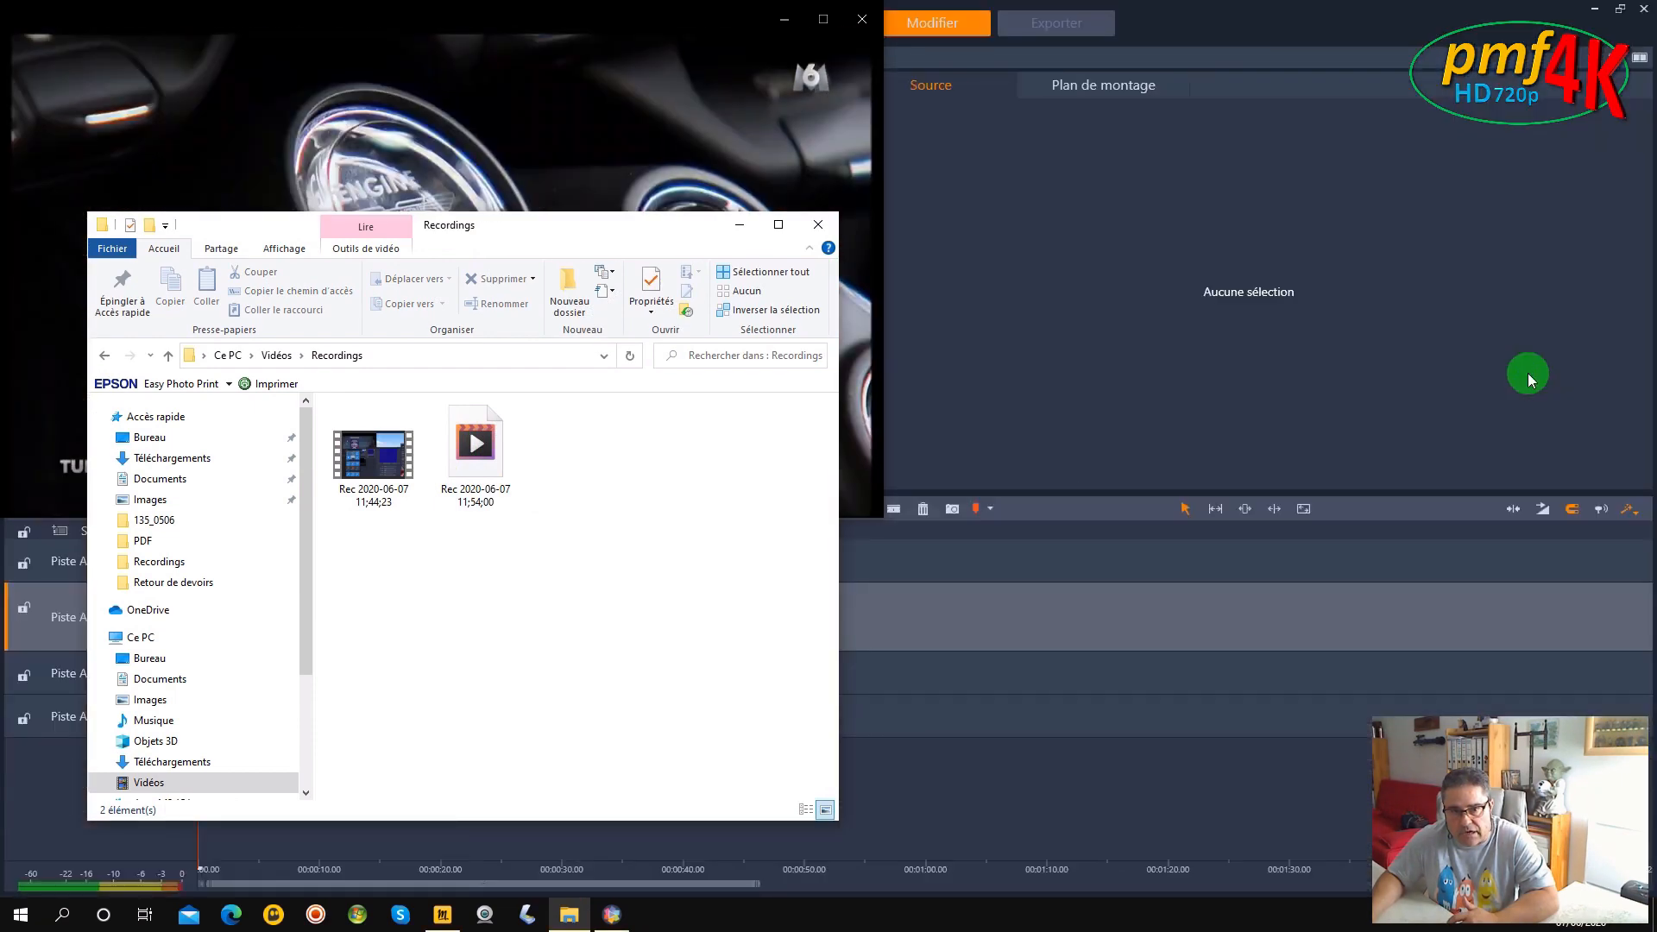
Step: Minimize File Explorer, view the captured clips in Pinnacle Studio's library, and minimize Pinnacle Studio
click(736, 226)
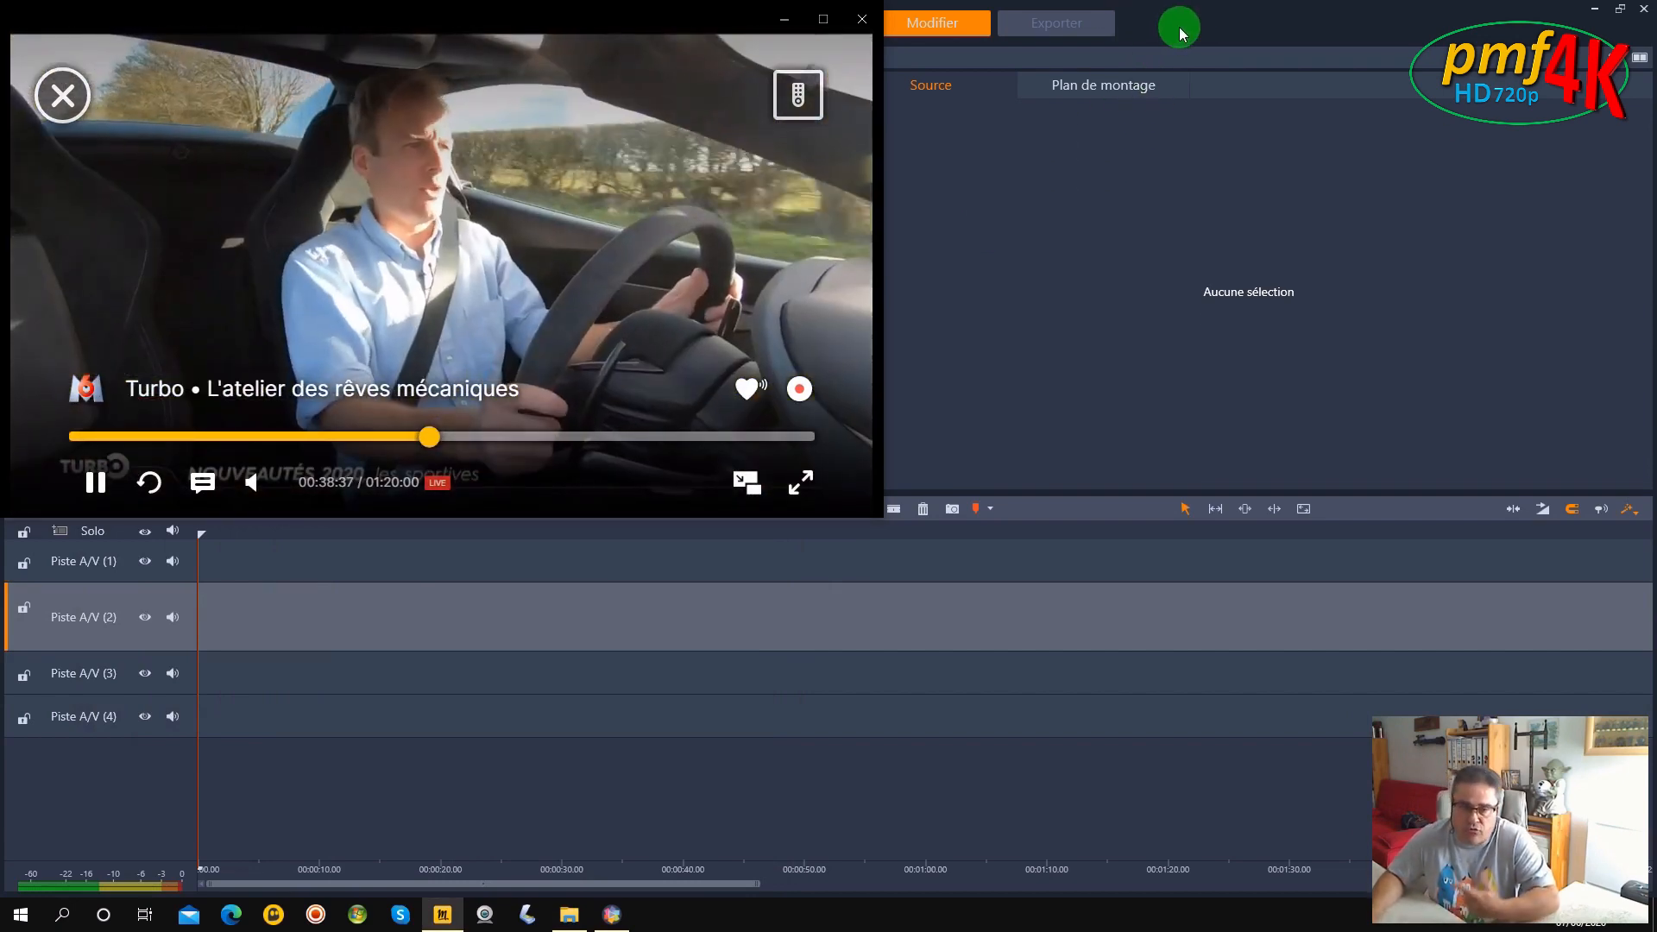
click(1179, 27)
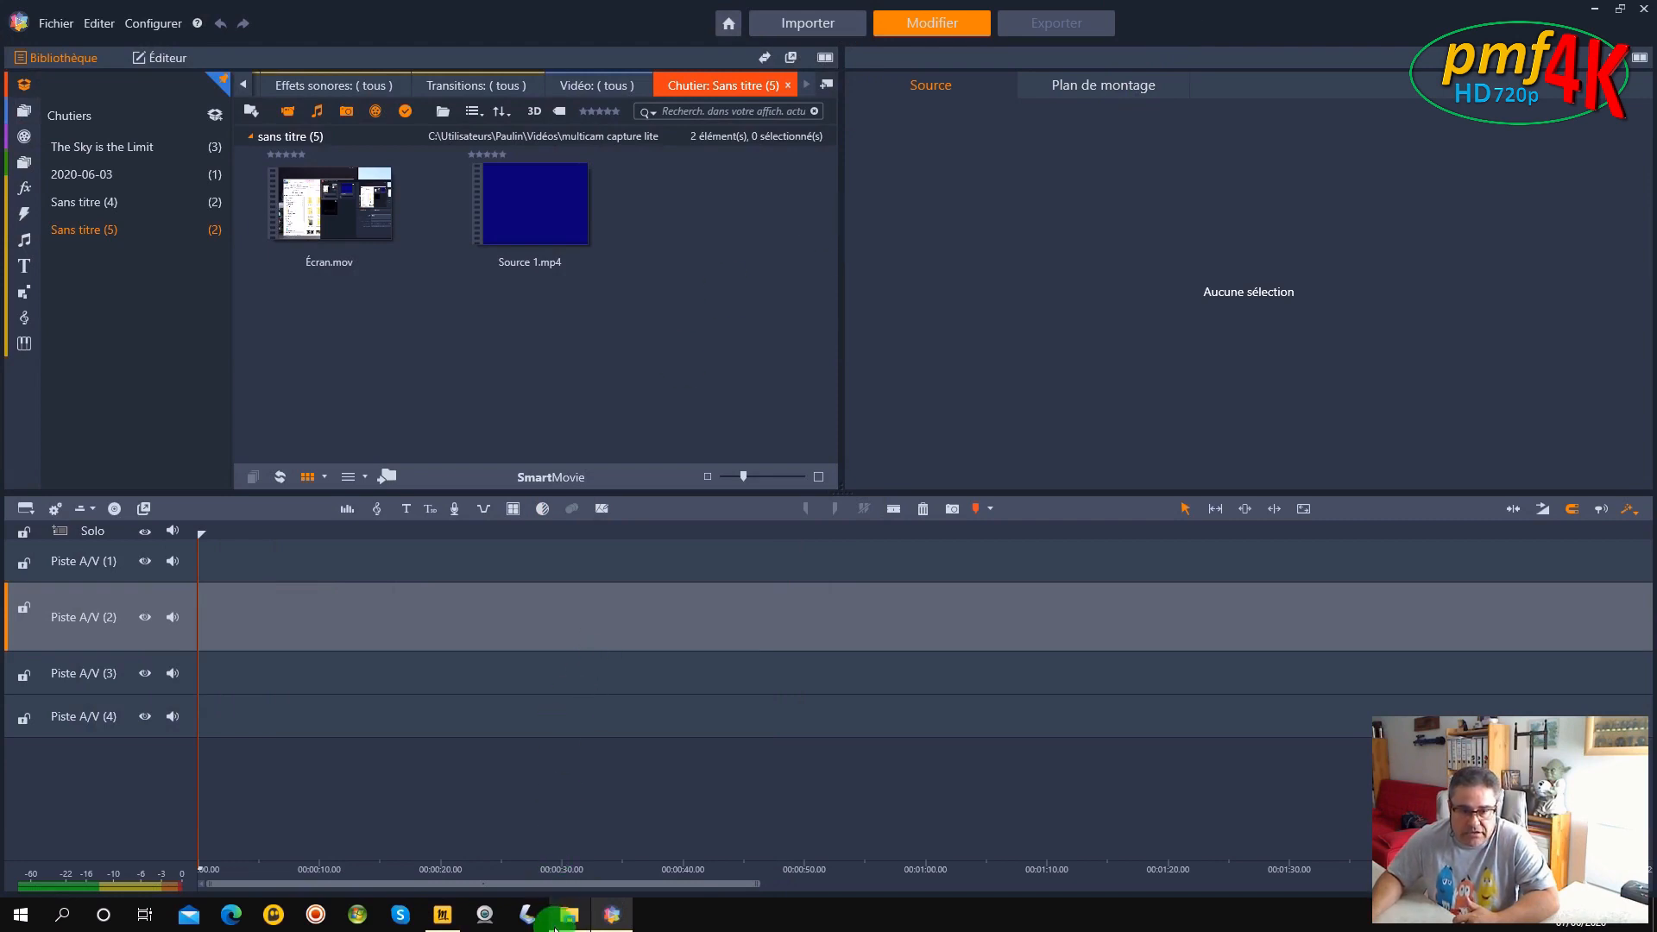
click(1598, 10)
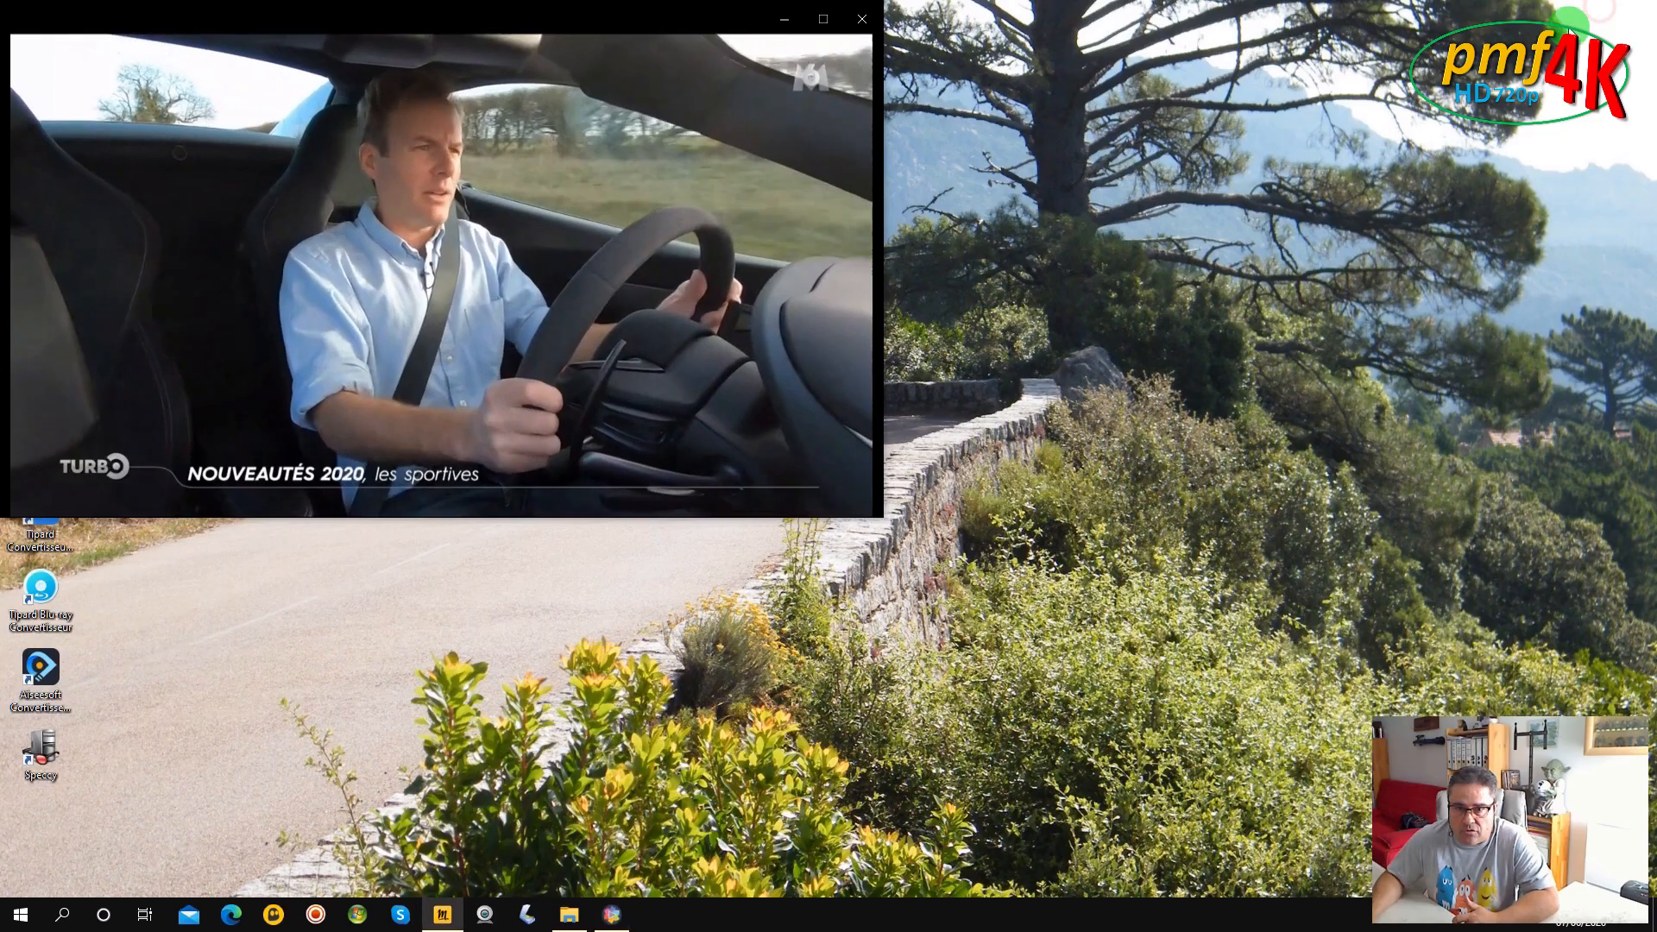